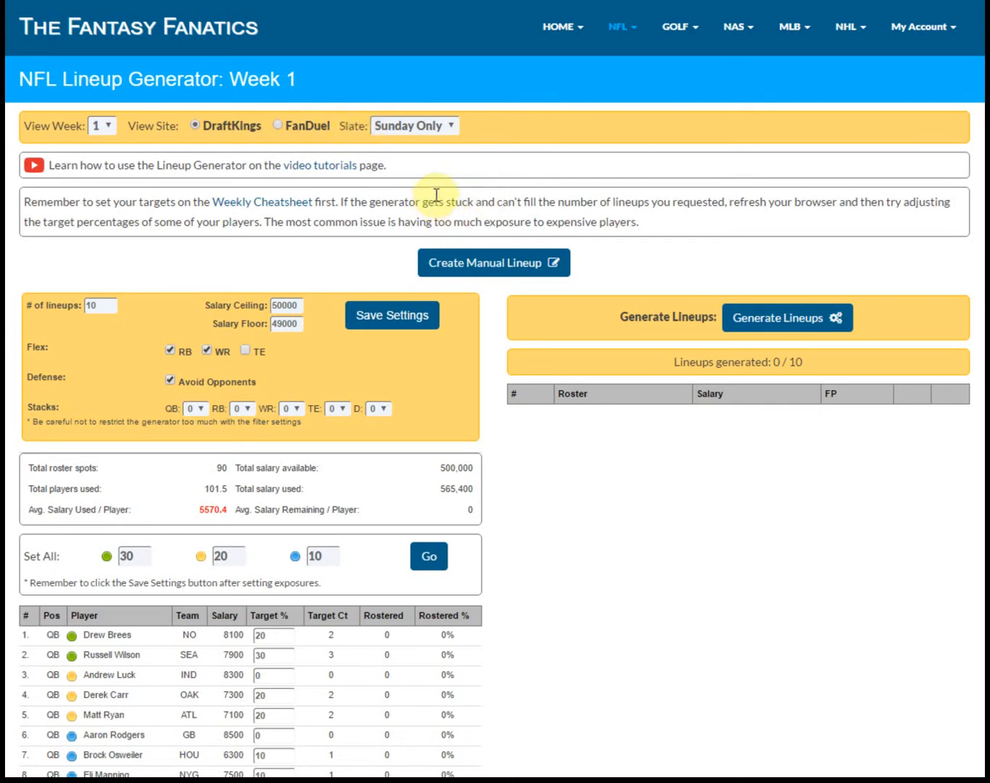
- View the manual lineup builder's quarterback list and close the builder without saving a lineup
left_click(486, 260)
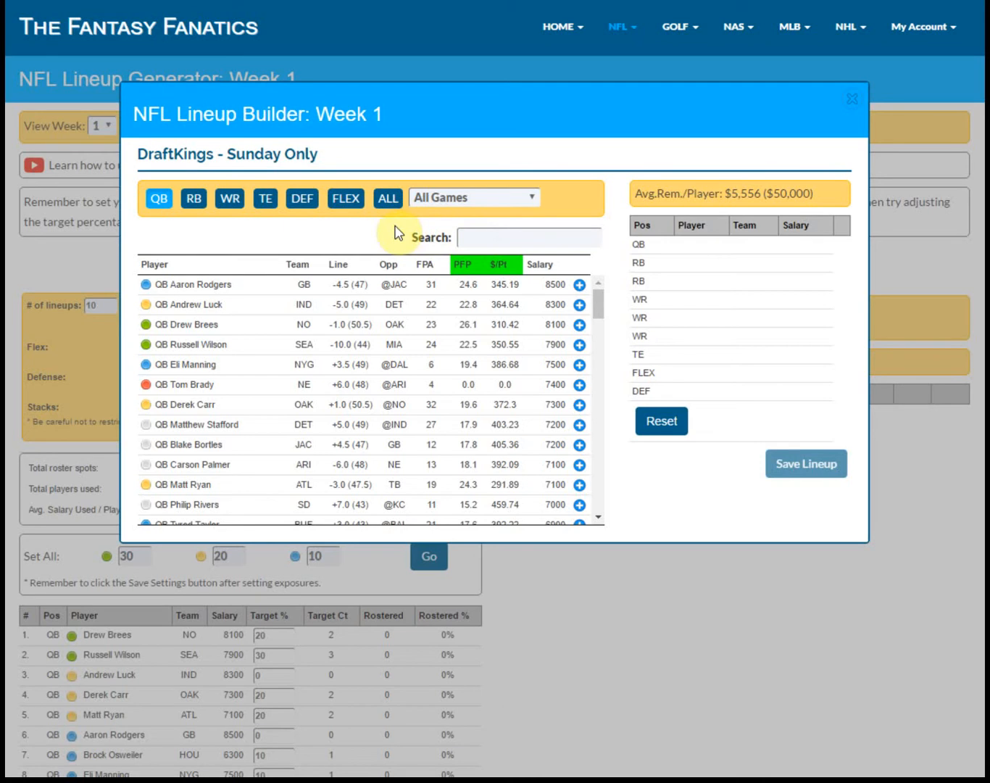
left_click(852, 110)
left_click(850, 101)
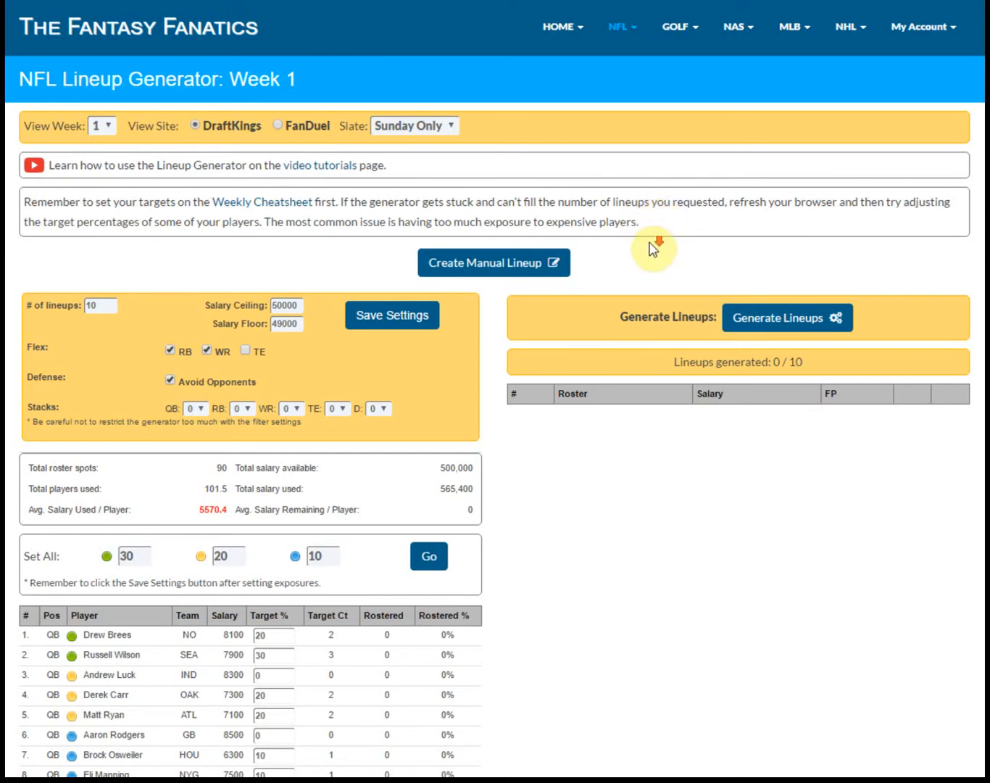
- Set the QB, WR and RB stack filters to 1 each in the generator settings
scroll(655, 243, "down", 1)
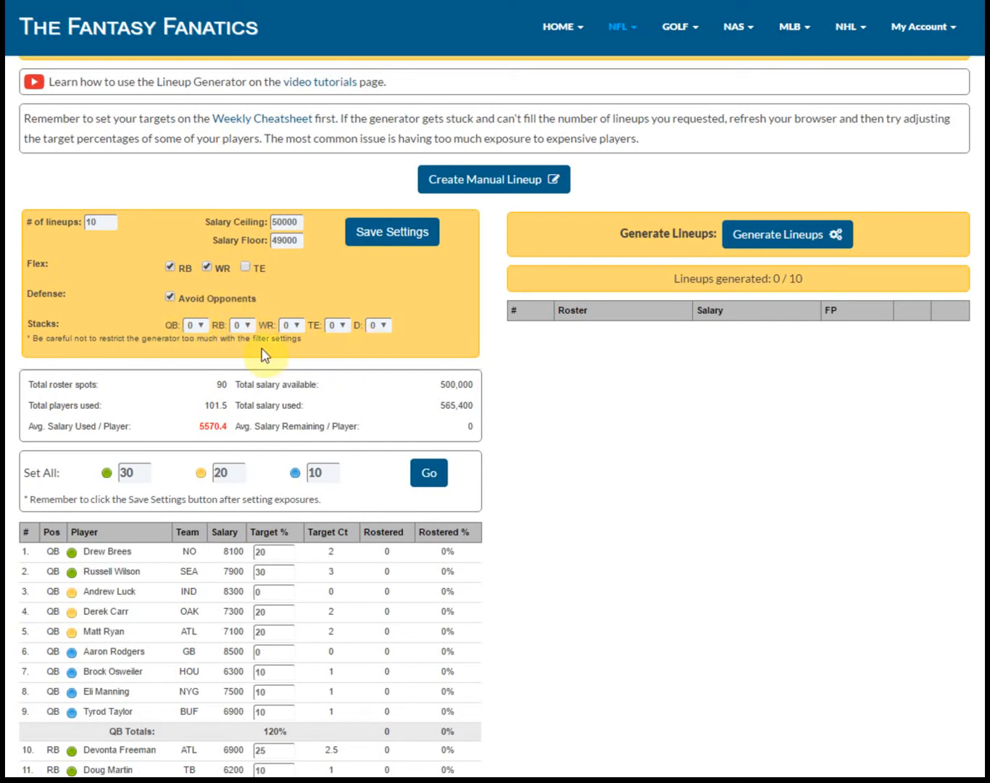
left_click(195, 325)
left_click(192, 351)
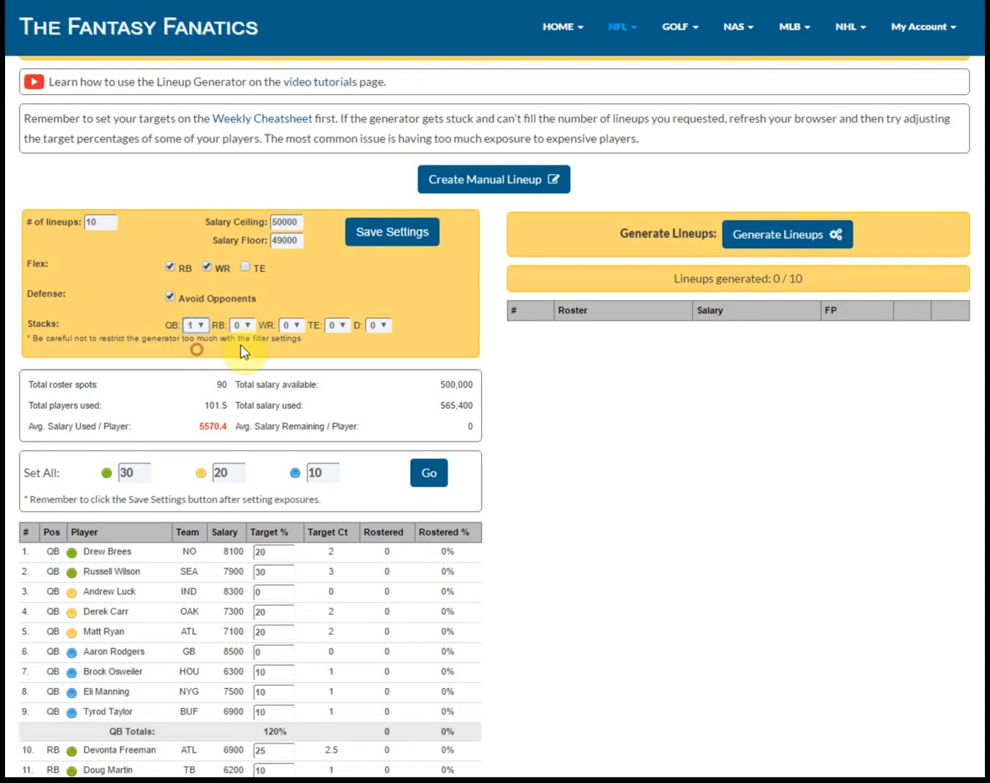
left_click(291, 325)
left_click(291, 351)
left_click(200, 326)
left_click(249, 326)
left_click(248, 350)
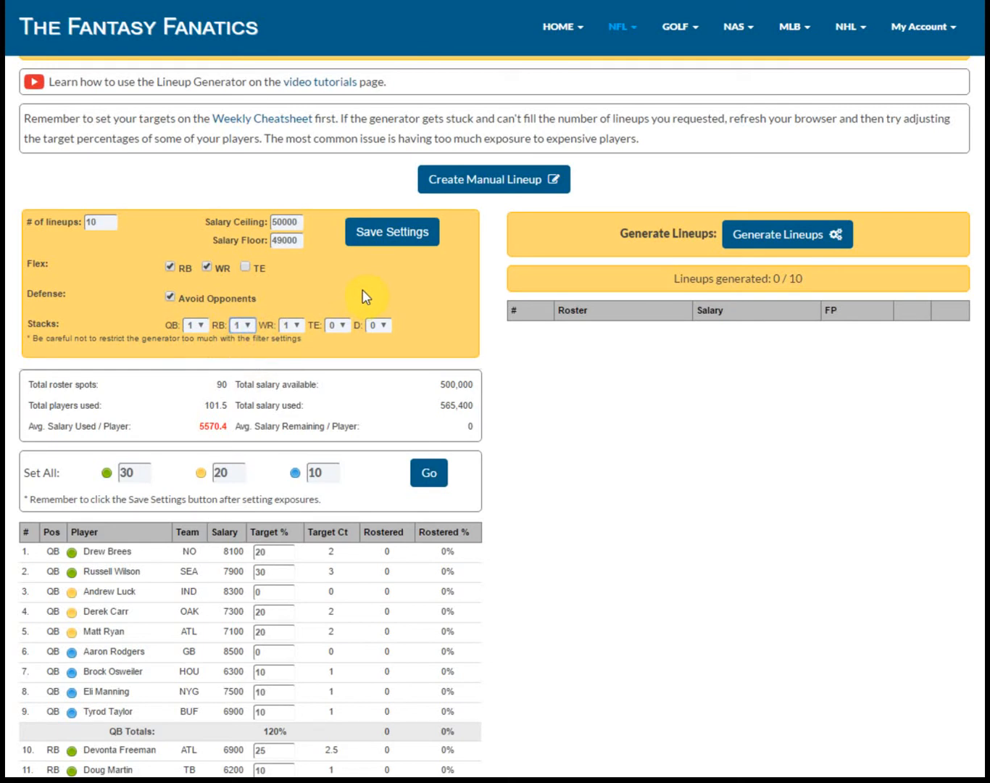
- Reset the RB, WR and QB stack filters to 0
left_click(250, 325)
left_click(242, 340)
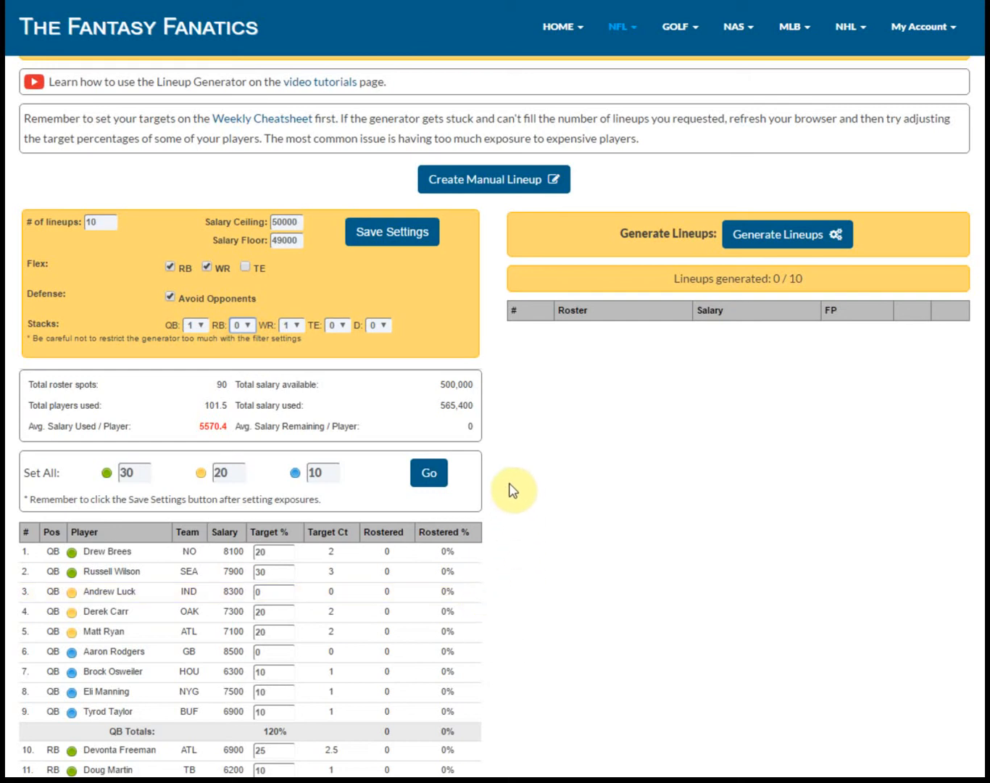
left_click(294, 325)
left_click(290, 337)
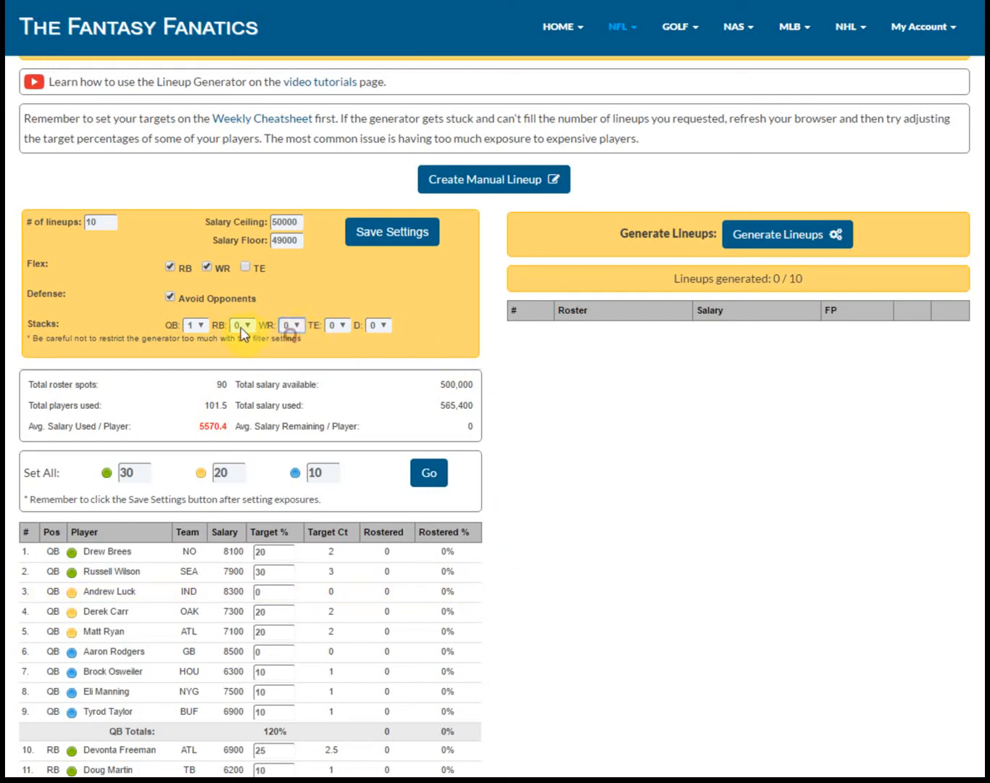
left_click(208, 328)
left_click(193, 336)
- Examine the total players used against the total roster spots in the exposure summary
scroll(477, 327, "down", 1)
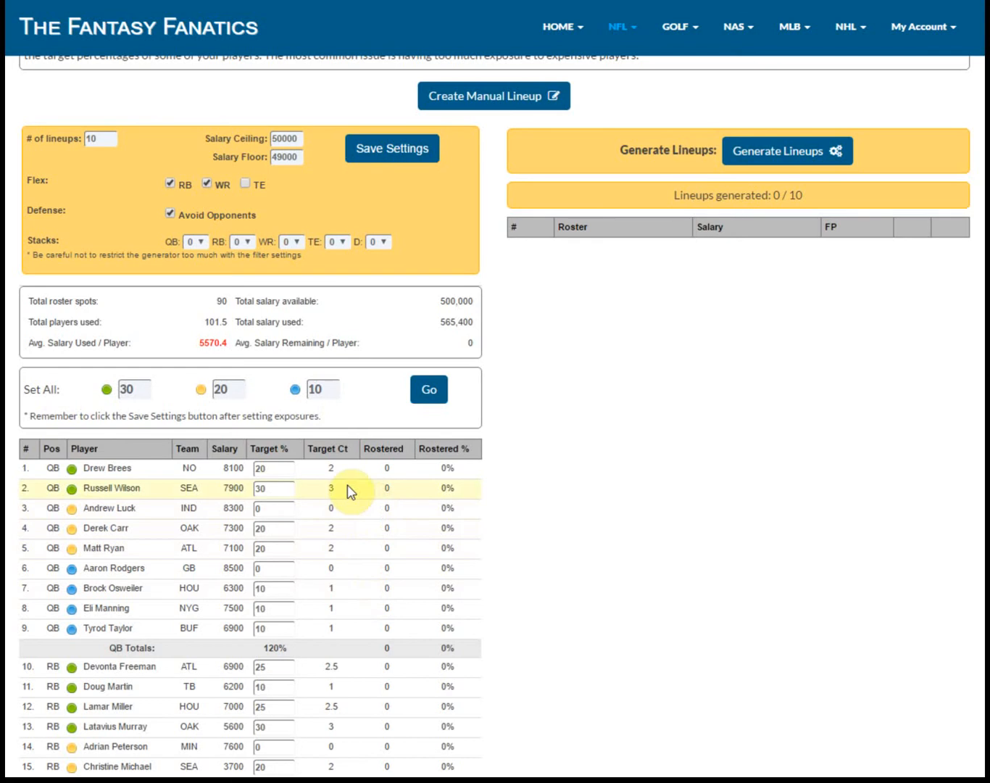
scroll(330, 508, "down", 2)
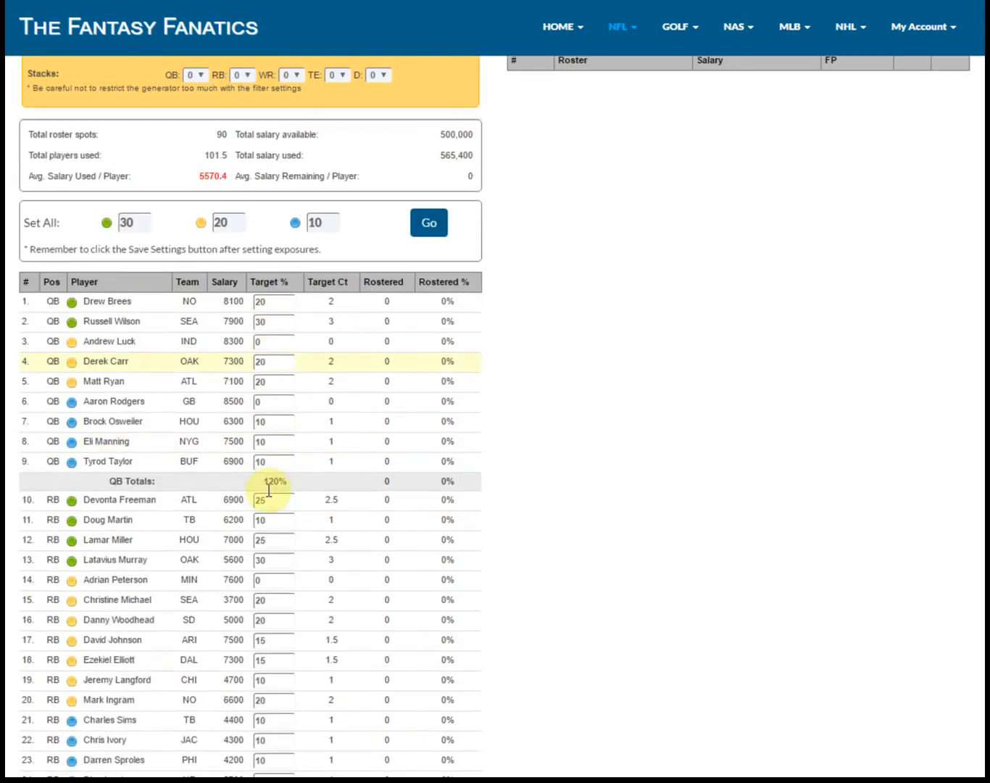
scroll(366, 443, "up", 2)
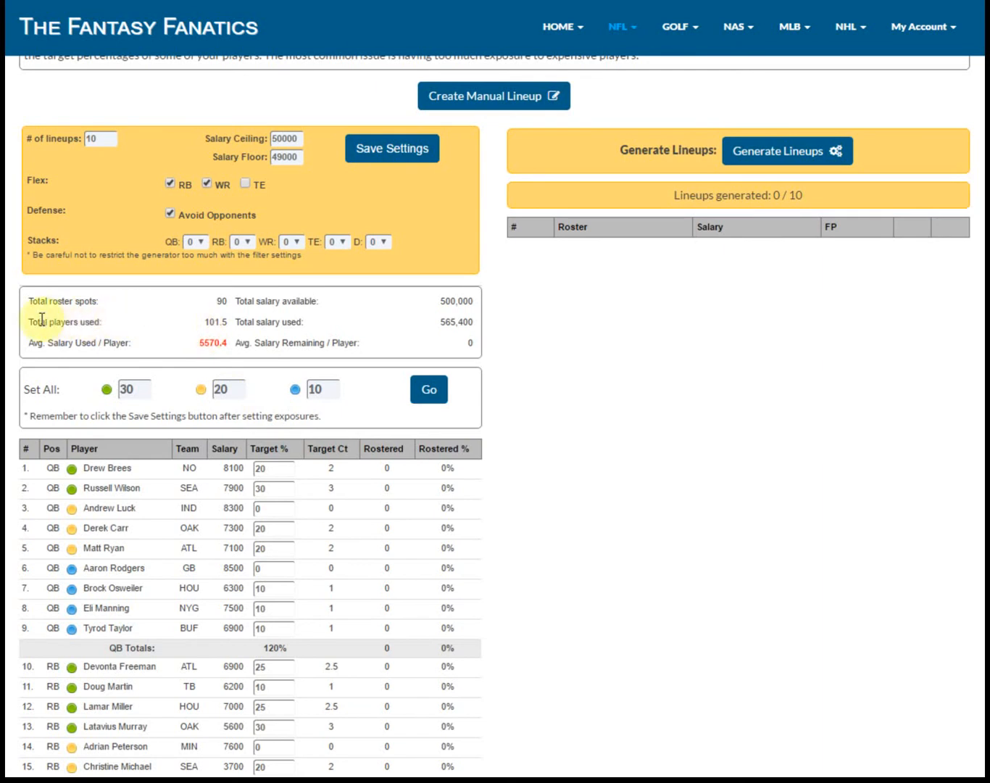
left_click_drag(36, 320, 97, 322)
left_click(130, 317)
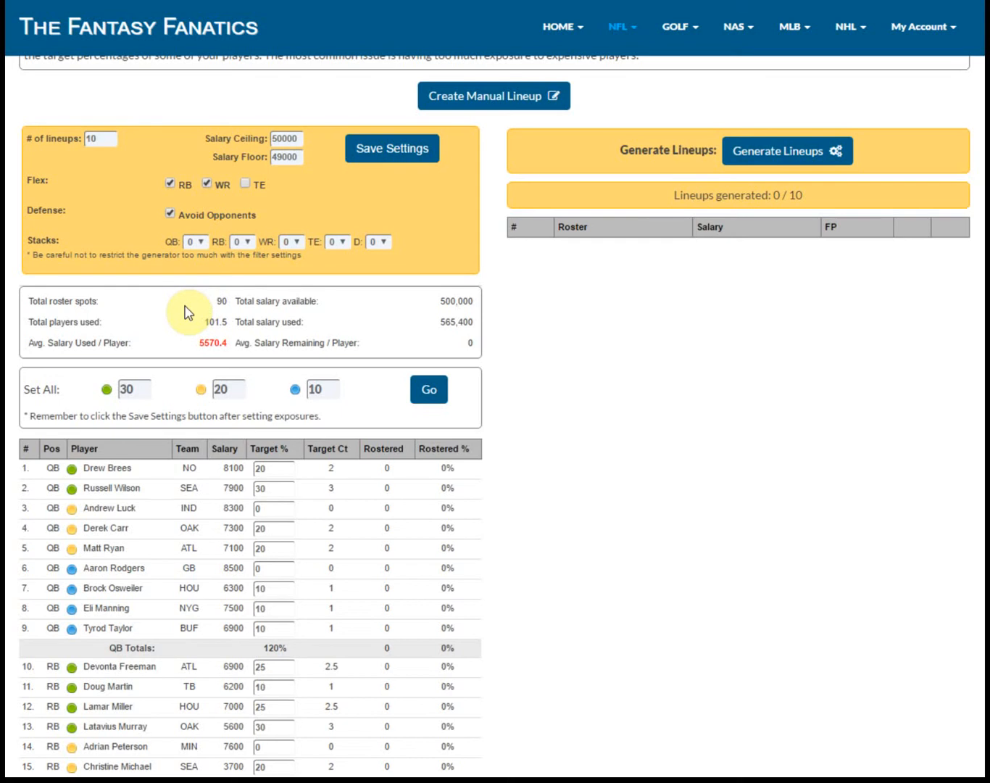
double_click(218, 321)
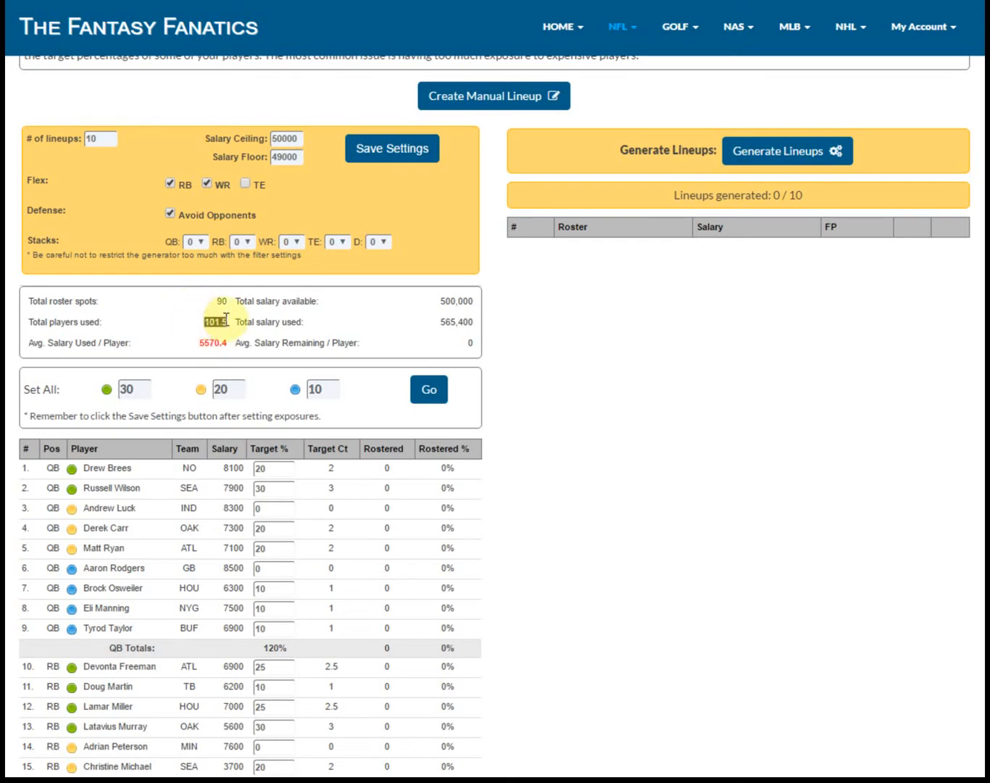
left_click(181, 323)
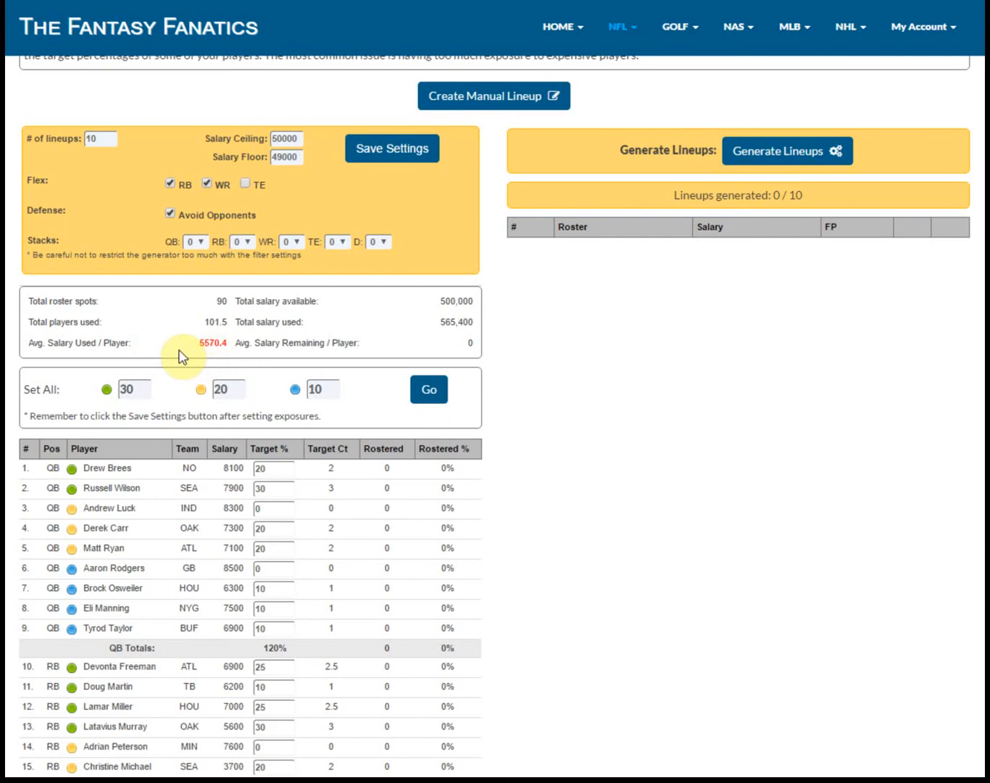
- Set wide receiver Mike Evans's target percentage to 0 and save the generator settings
scroll(16, 391, "down", 1)
scroll(12, 395, "down", 5)
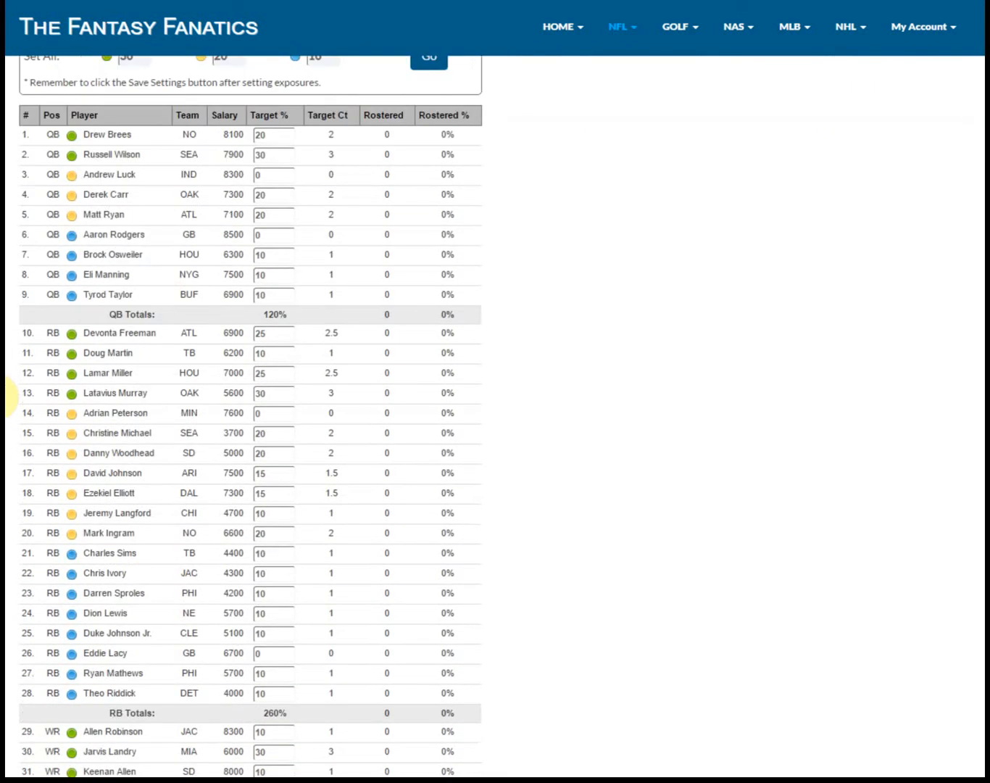
scroll(7, 471, "down", 6)
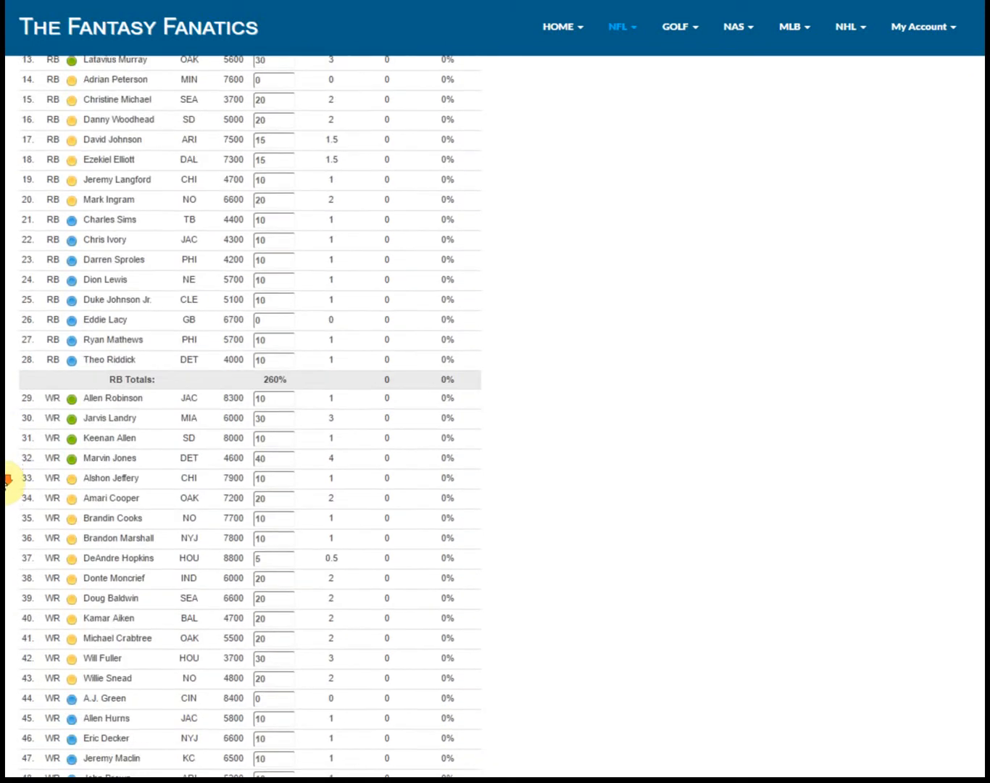
scroll(7, 482, "down", 1)
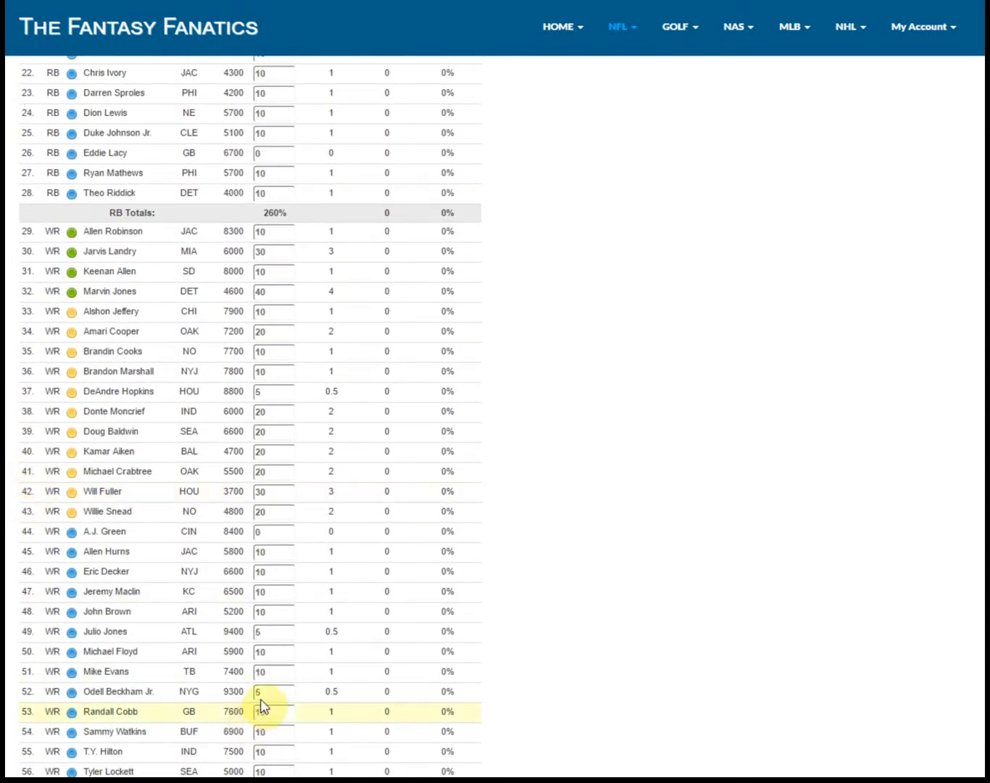
double_click(270, 673)
type("0")
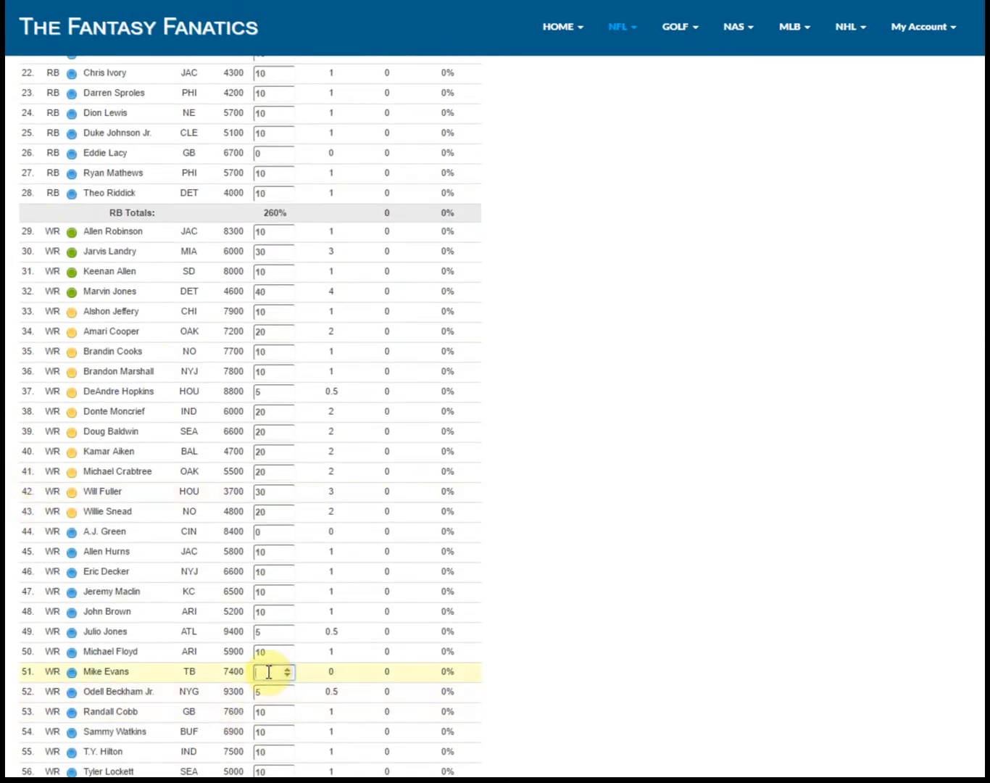
scroll(500, 639, "up", 5)
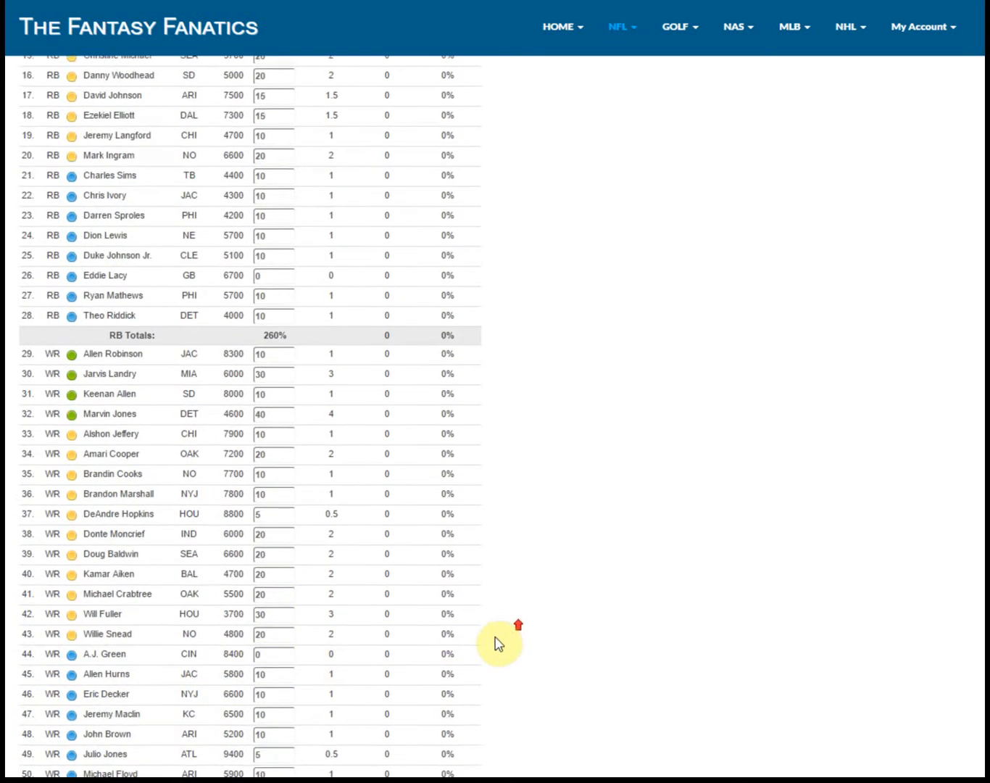
scroll(500, 633, "up", 7)
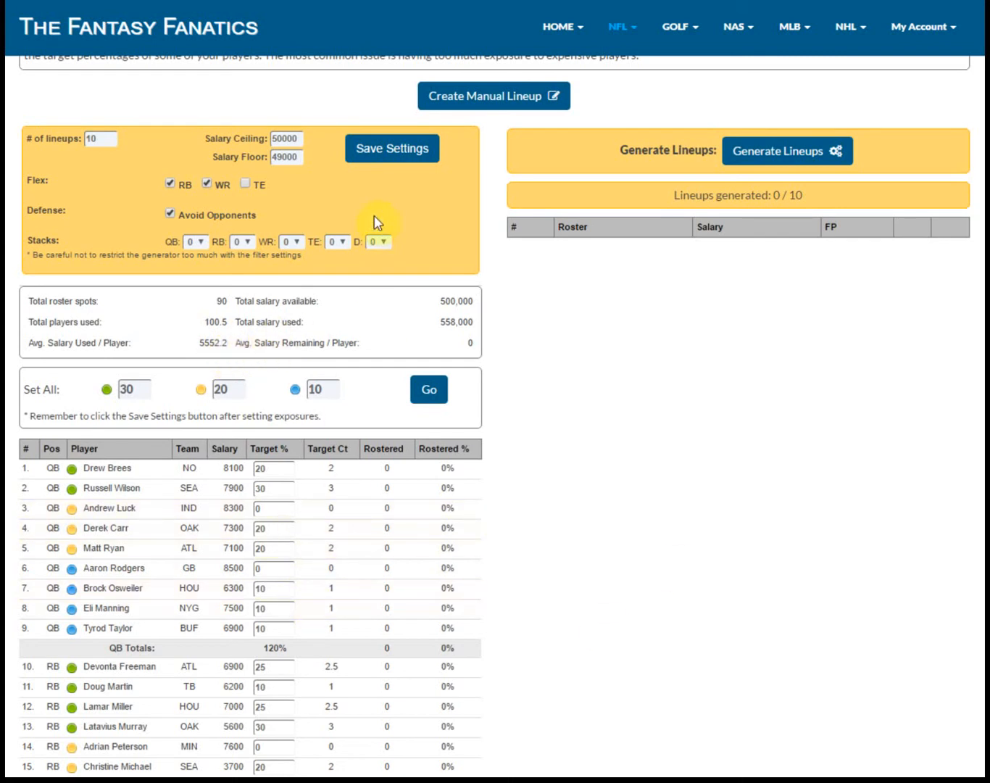
left_click(398, 149)
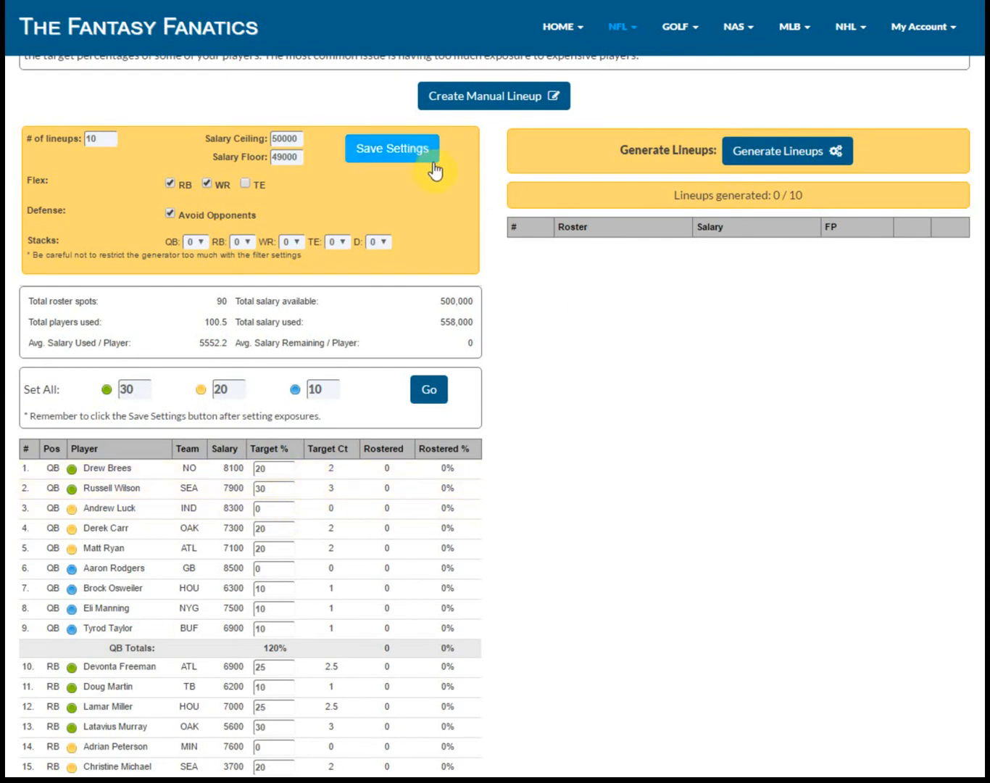
- Check the total target percentage for the quarterbacks
scroll(522, 408, "down", 3)
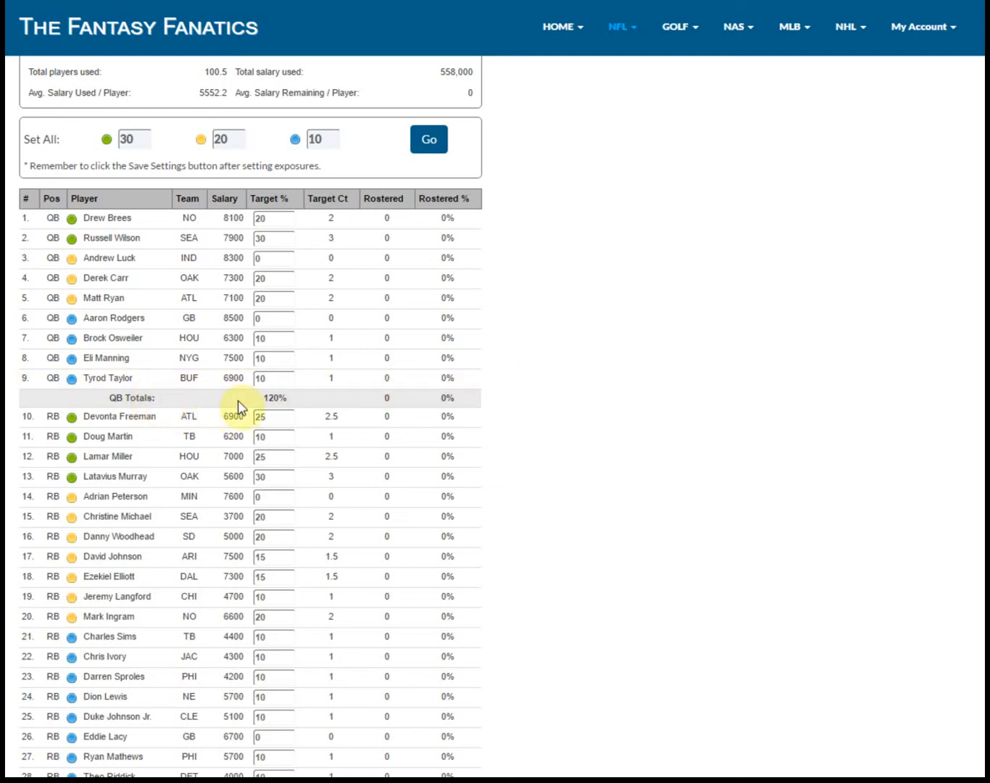
left_click_drag(266, 397, 282, 397)
left_click(307, 401)
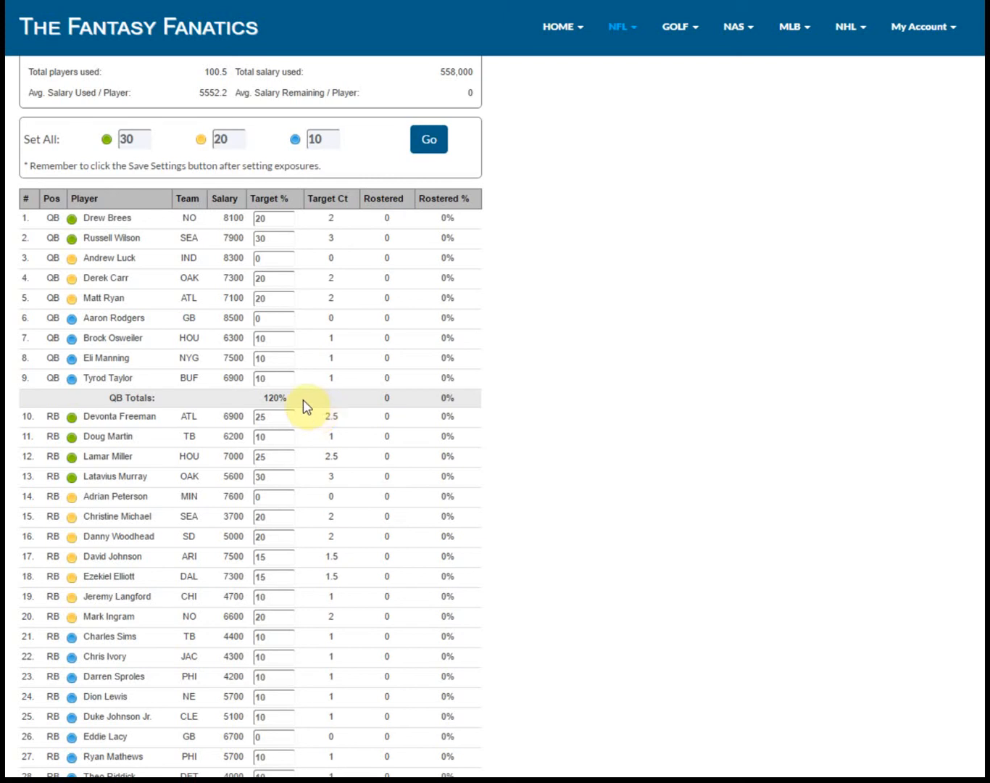
- Try a target of 0 for quarterback Russell Wilson and restore it to 30 percent
double_click(264, 237)
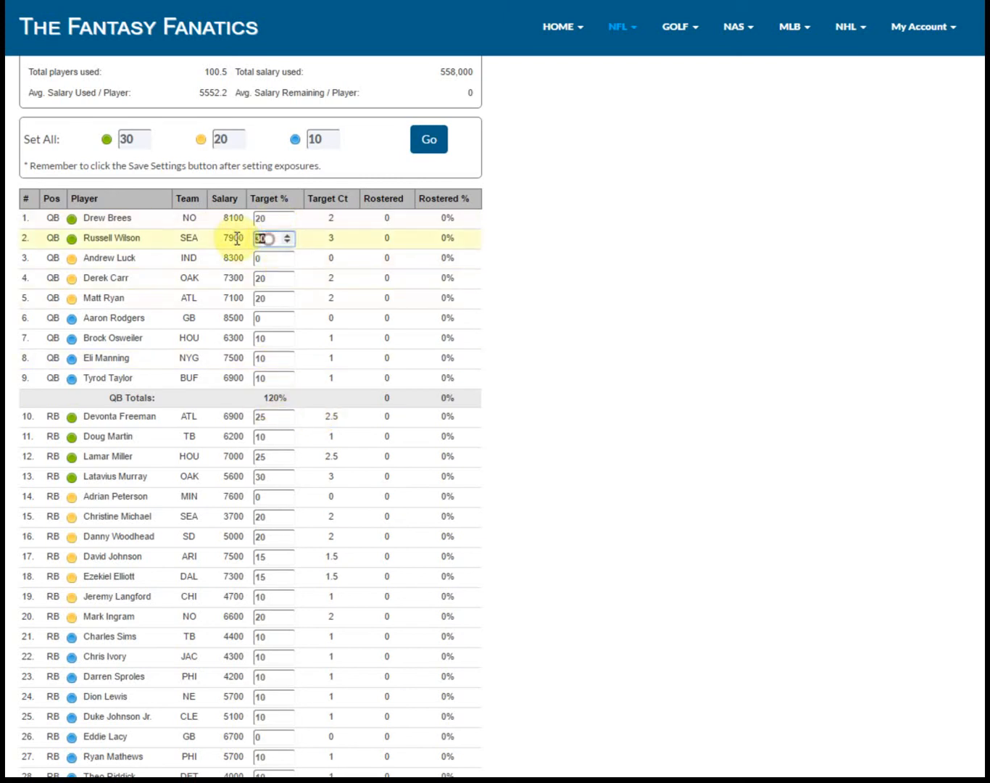
type("0")
type("3")
key("BackSpace")
key("BackSpace")
type("30")
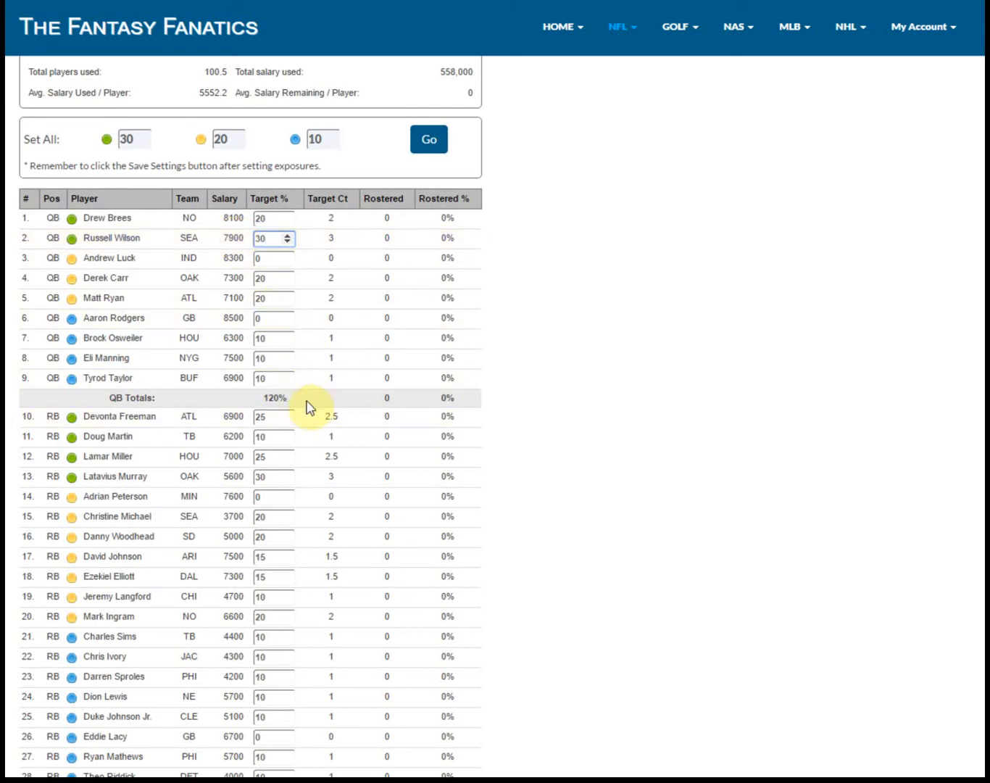
- Examine the target percentage totals for running backs, wide receivers, tight ends, defenses and the whole lineup
scroll(465, 419, "down", 2)
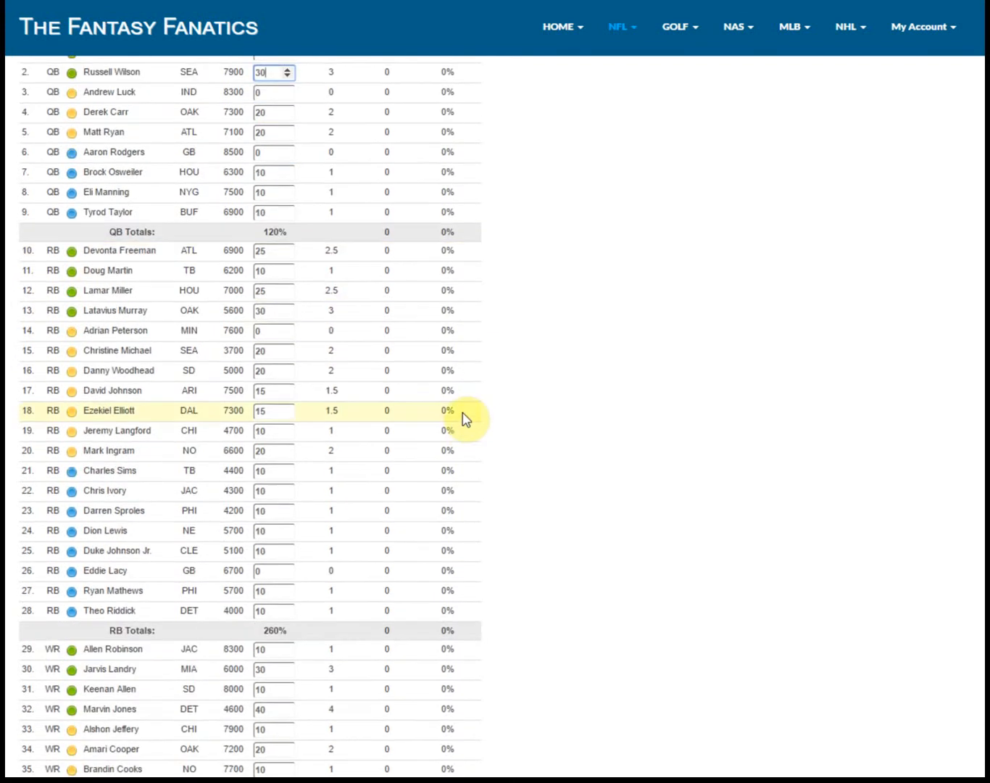
scroll(472, 403, "down", 1)
scroll(475, 403, "up", 1)
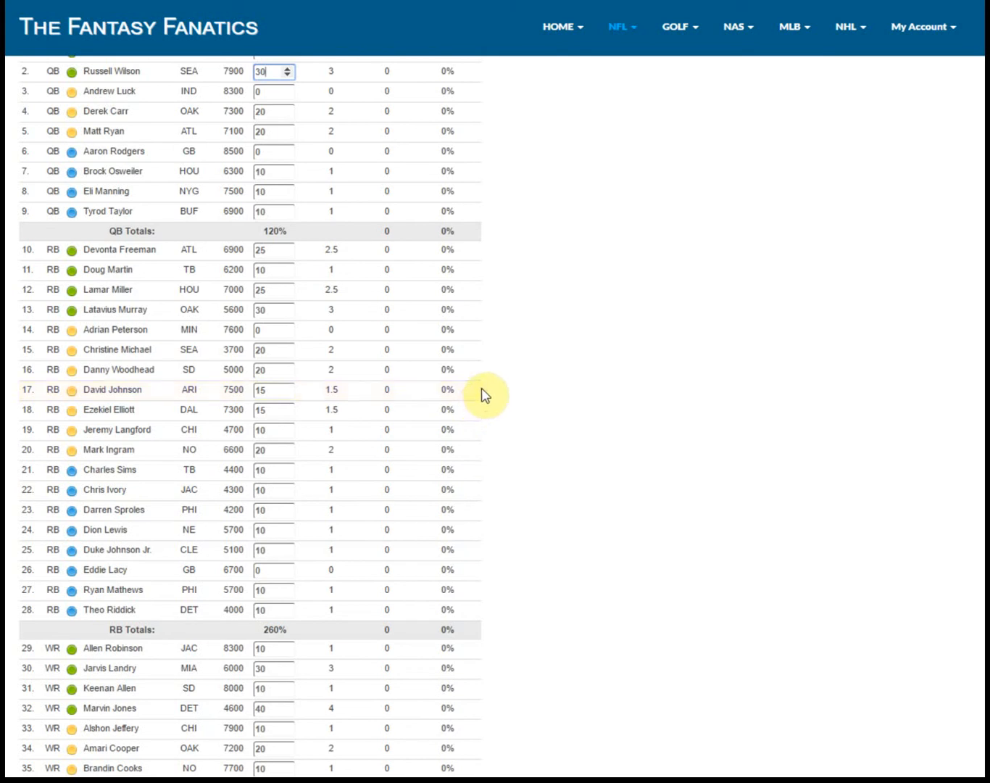
scroll(485, 395, "down", 1)
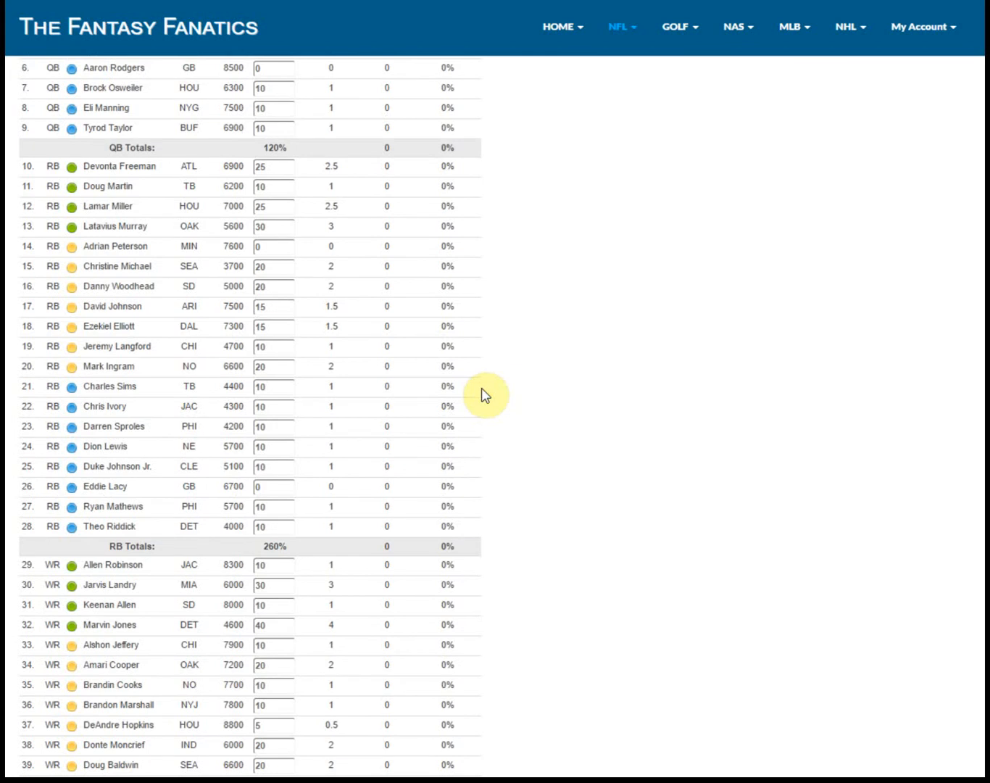
scroll(485, 396, "down", 1)
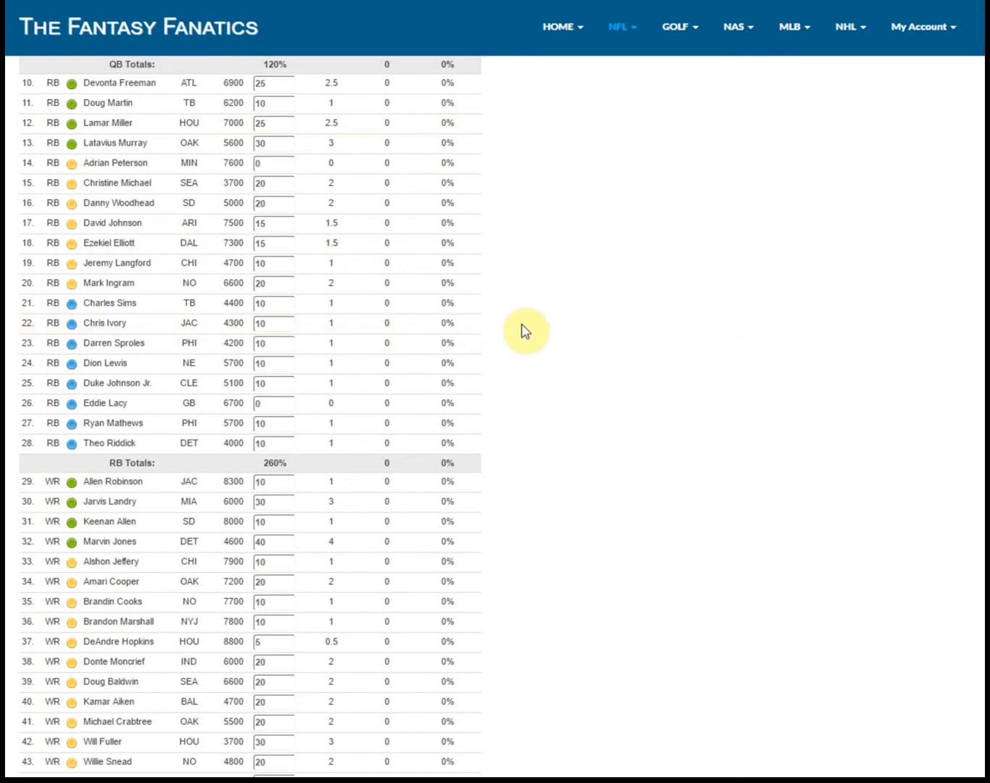
scroll(522, 340, "down", 6)
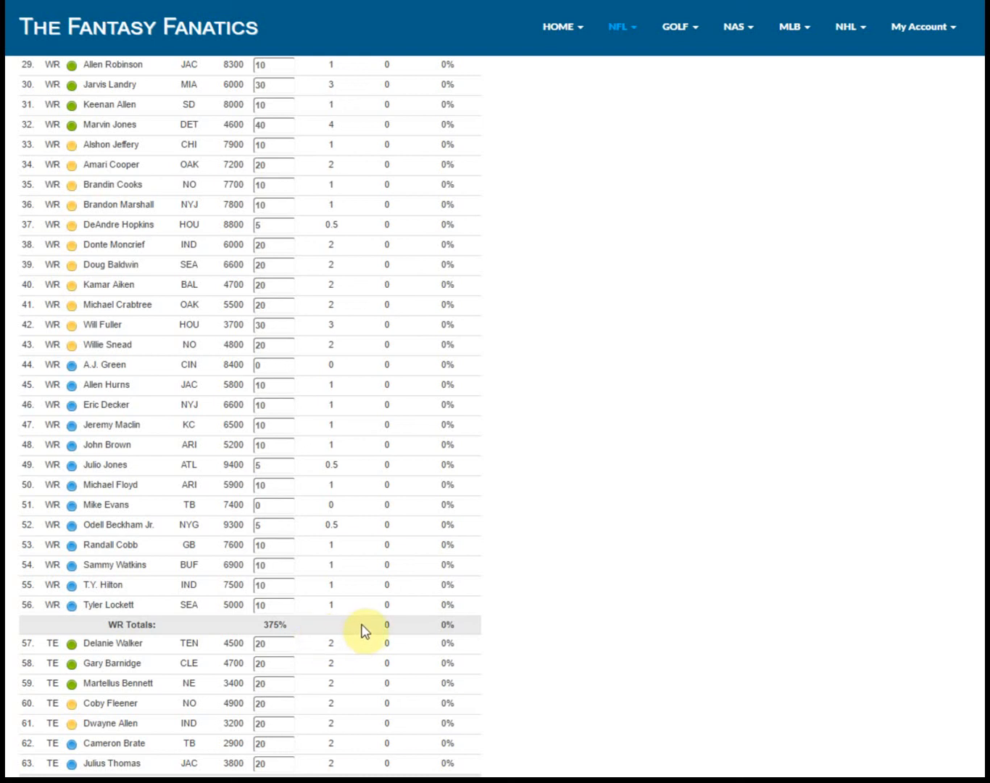
scroll(540, 624, "down", 3)
scroll(540, 625, "down", 2)
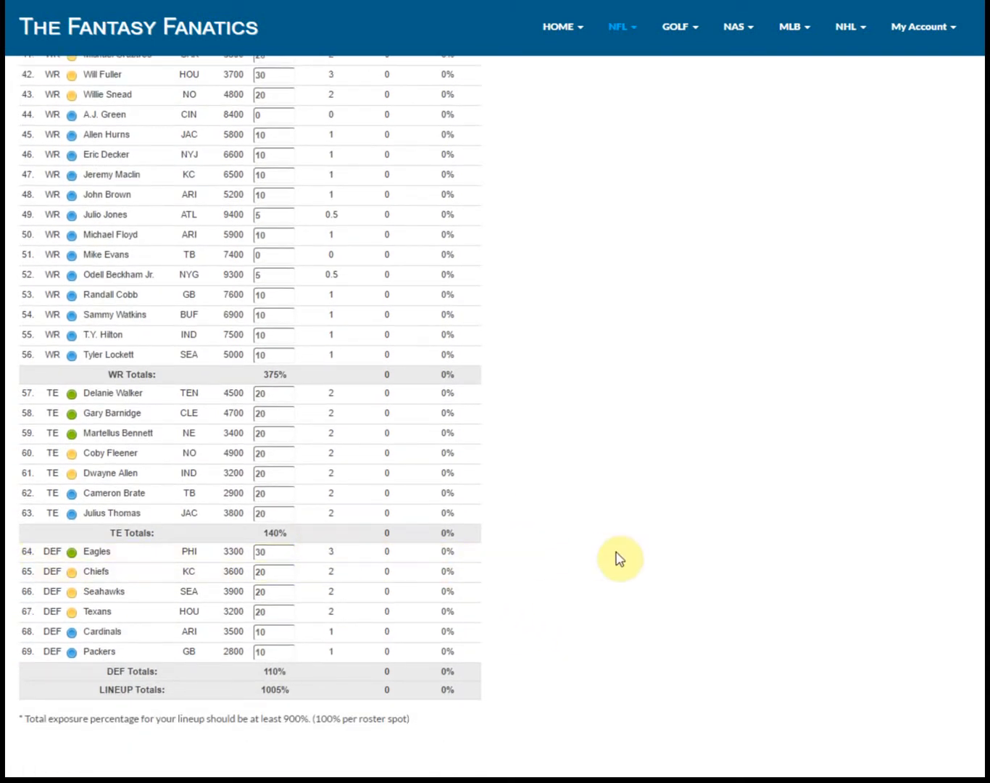
- Allow tight ends in the flex position and save the generator settings
scroll(547, 518, "up", 1)
scroll(546, 518, "up", 20)
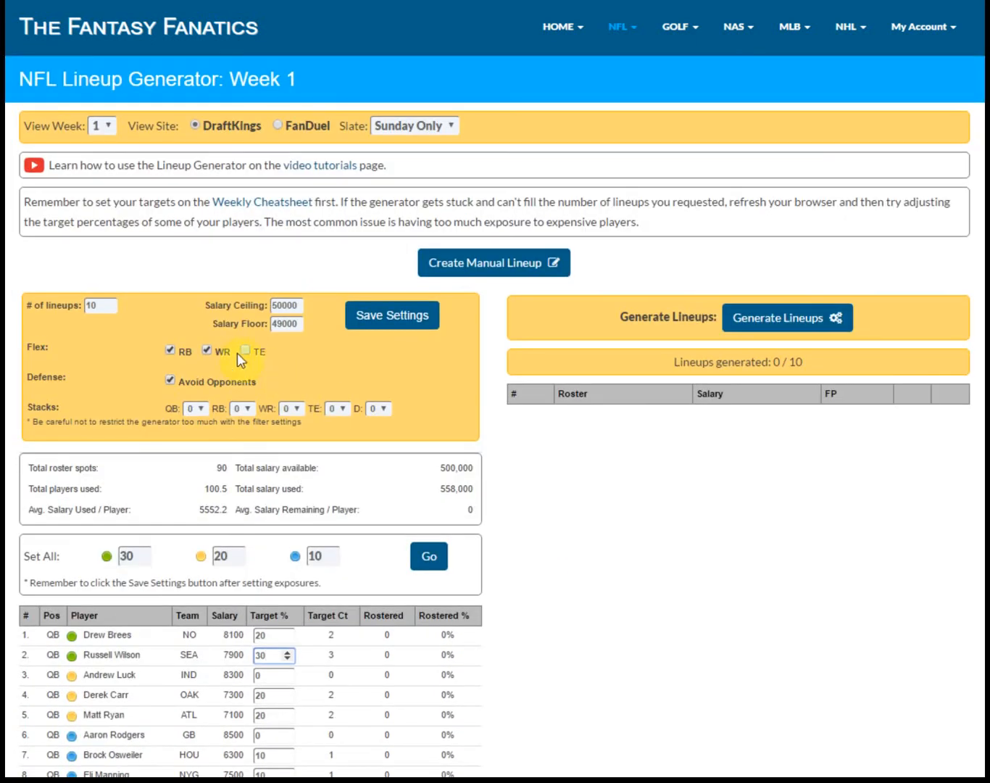
left_click(247, 351)
left_click(376, 316)
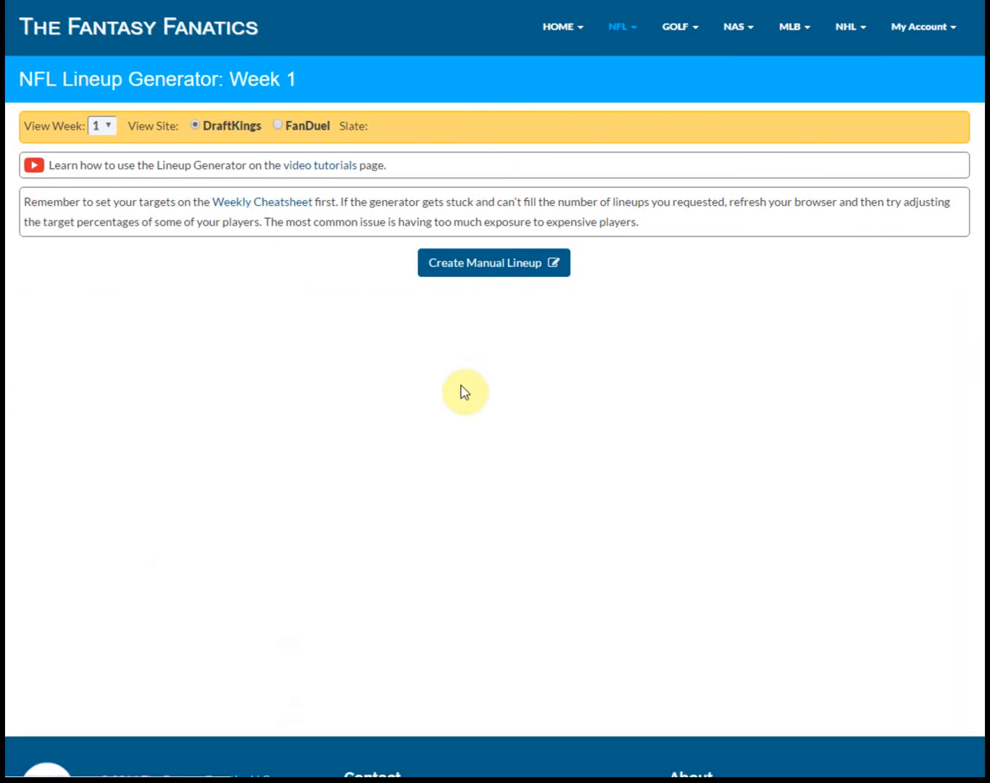
- Review the saved player targets and the lineup totals at the end of the player table
scroll(478, 388, "down", 2)
scroll(487, 394, "down", 20)
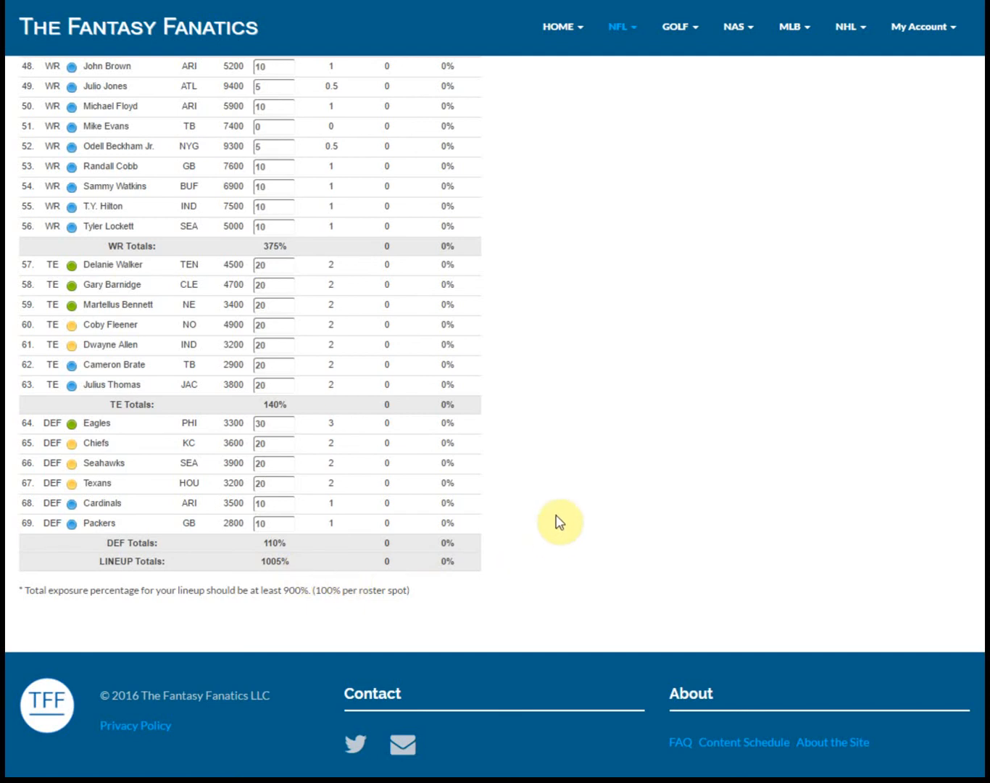
scroll(531, 516, "up", 10)
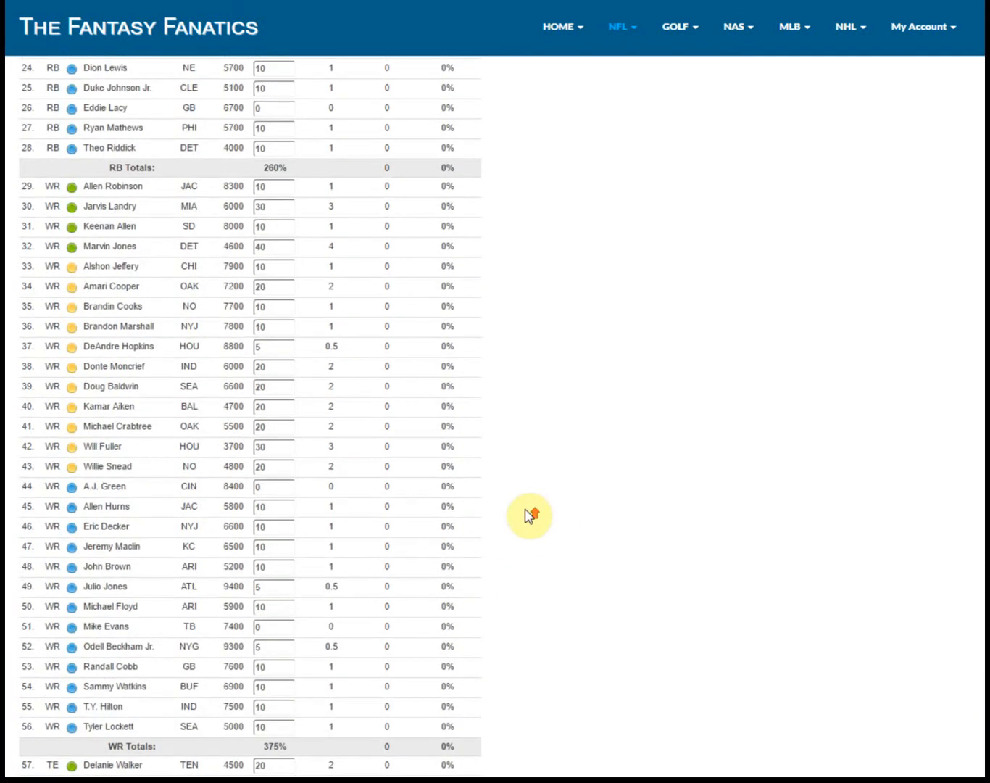
scroll(529, 516, "up", 10)
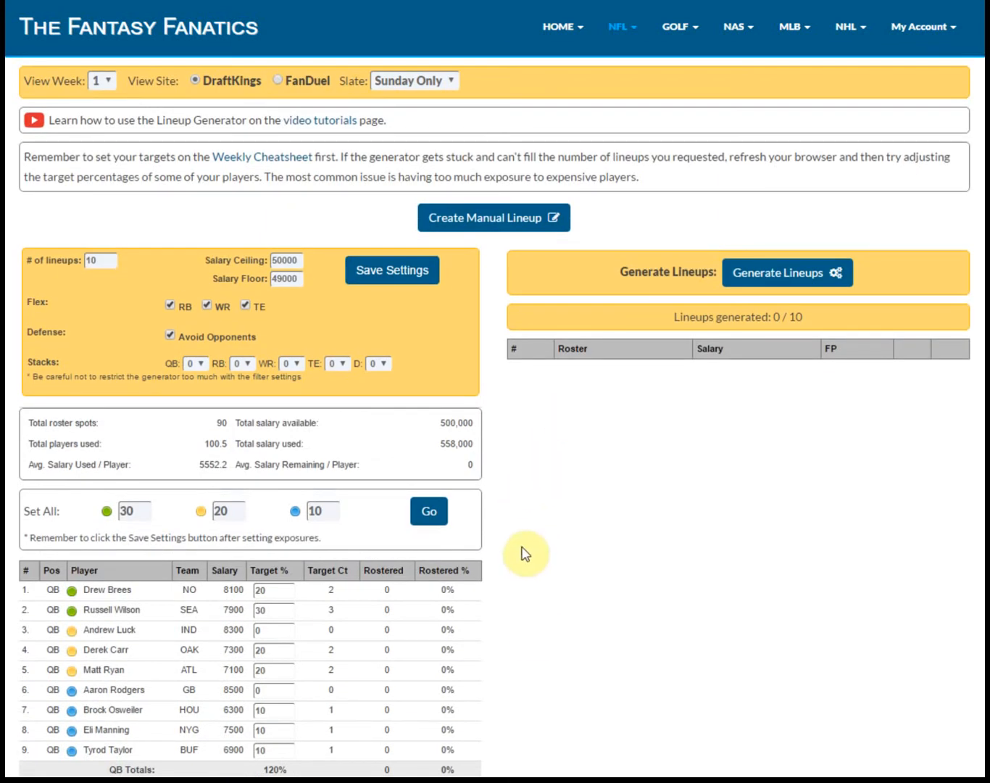
- Generate the ten lineups and check the quarterback totals for target and rostered percentages
left_click(781, 282)
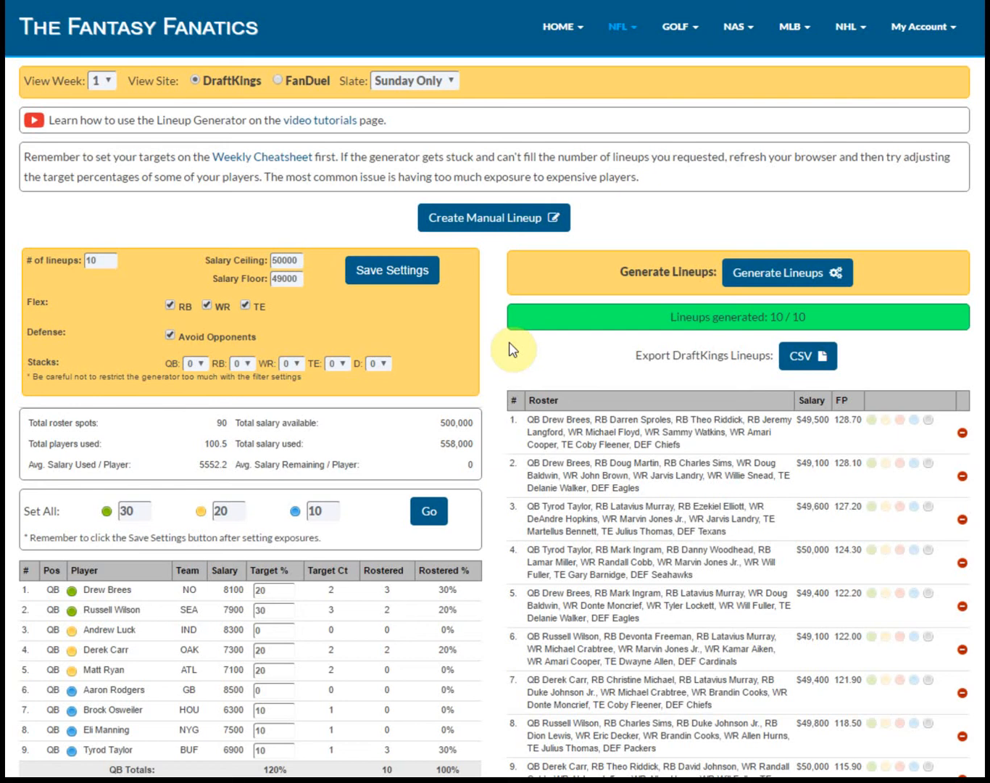
scroll(515, 330, "down", 1)
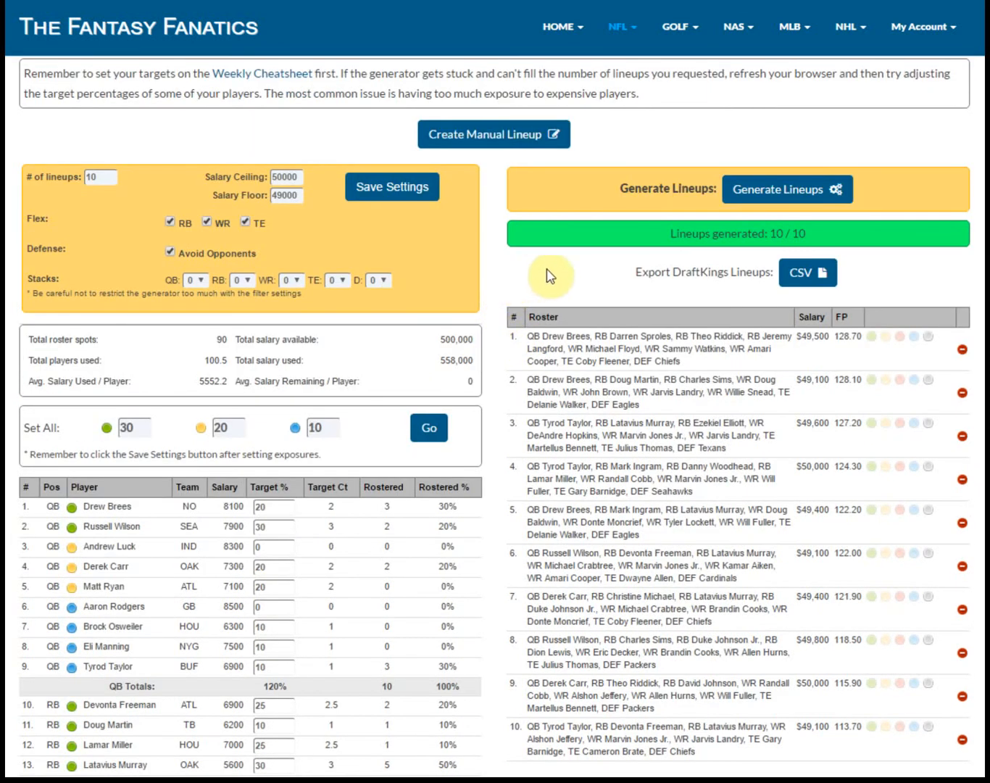
scroll(510, 261, "down", 2)
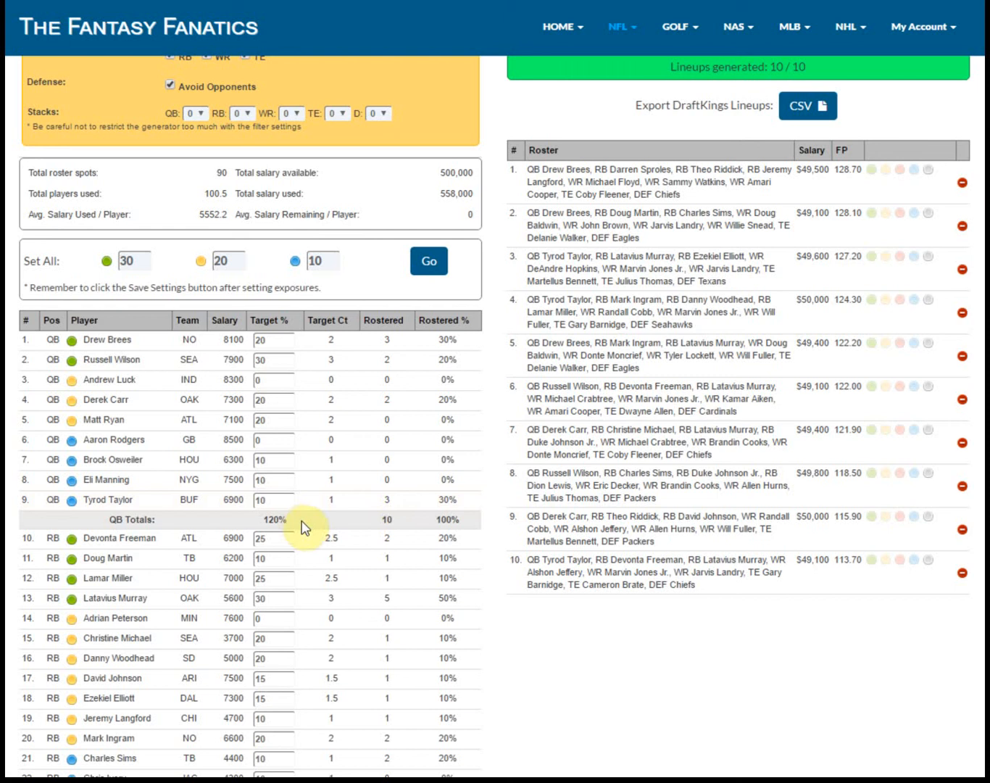
left_click_drag(382, 523, 392, 523)
left_click(467, 522)
- Open the first generated lineup in the lineup builder to view its players and close it without saving
scroll(427, 492, "up", 1)
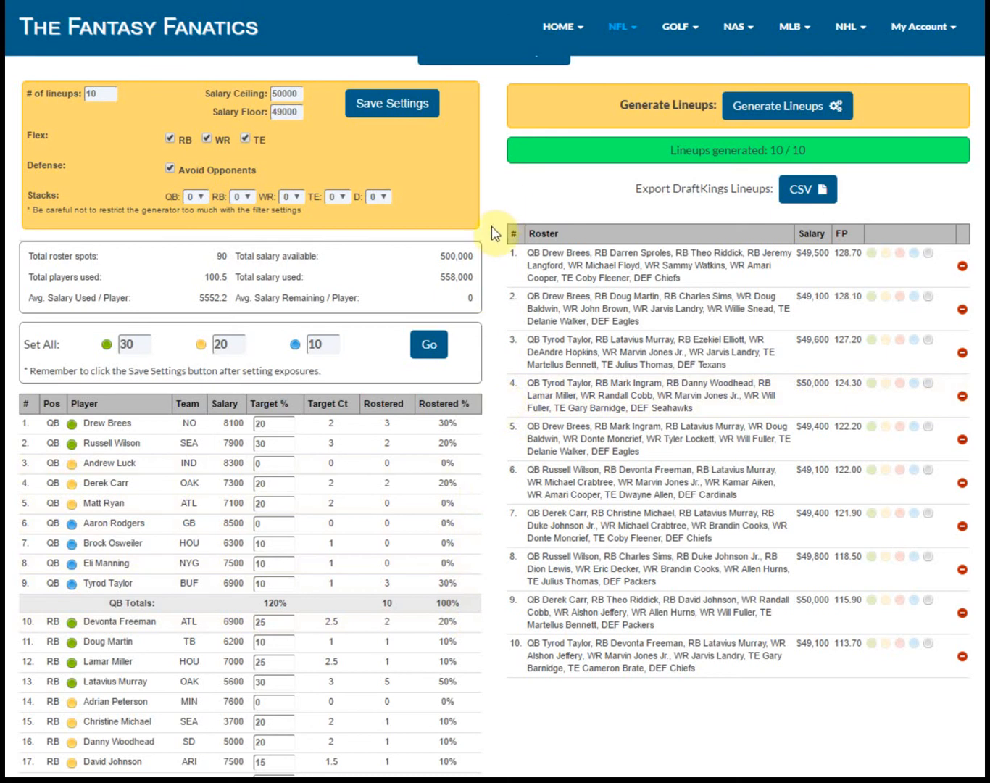
left_click(690, 270)
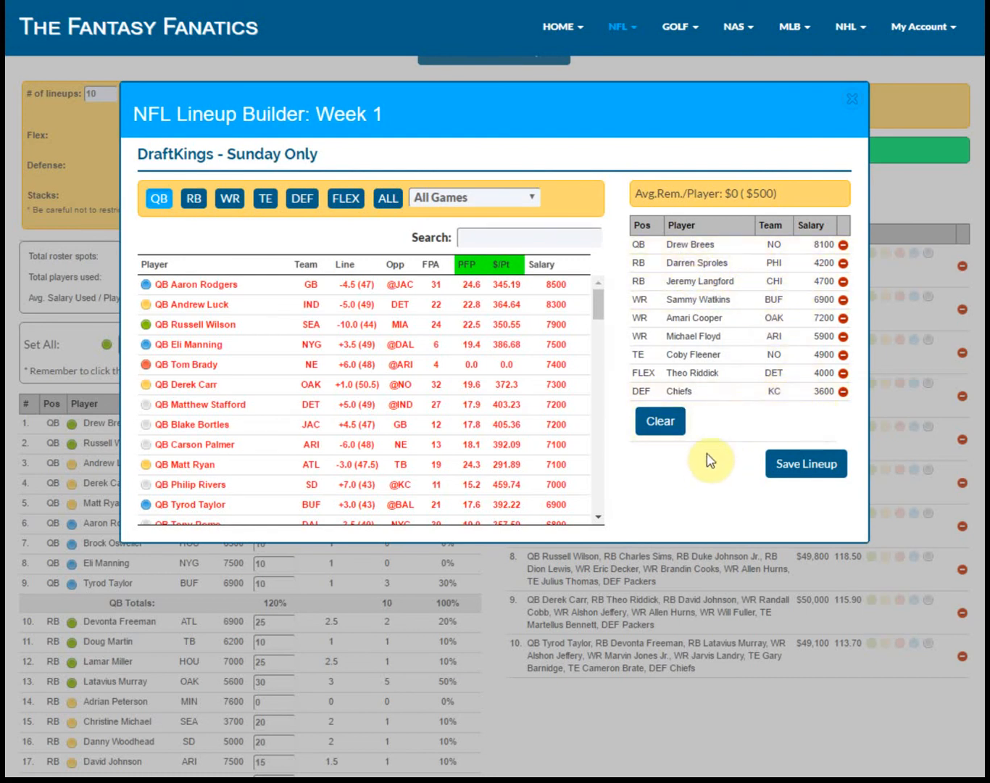
left_click(853, 100)
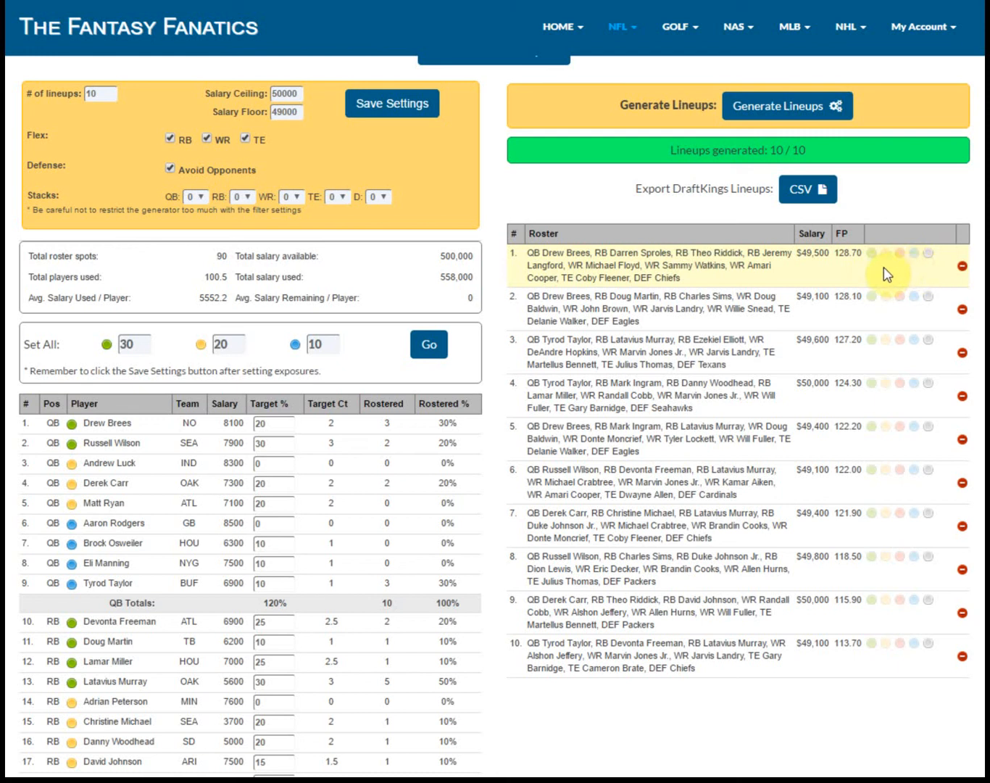
- Mark generated lineup 1 green, lineups 2 to 4 yellow and lineups 5 to 7 blue
left_click(871, 253)
left_click(885, 295)
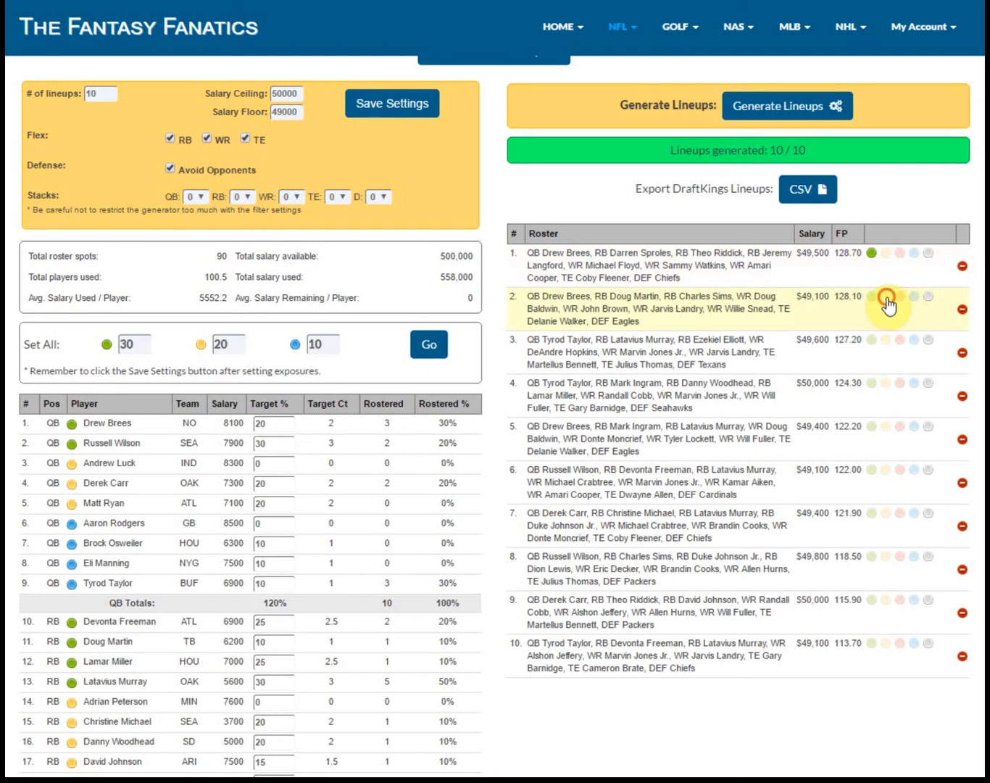
left_click(886, 339)
left_click(886, 383)
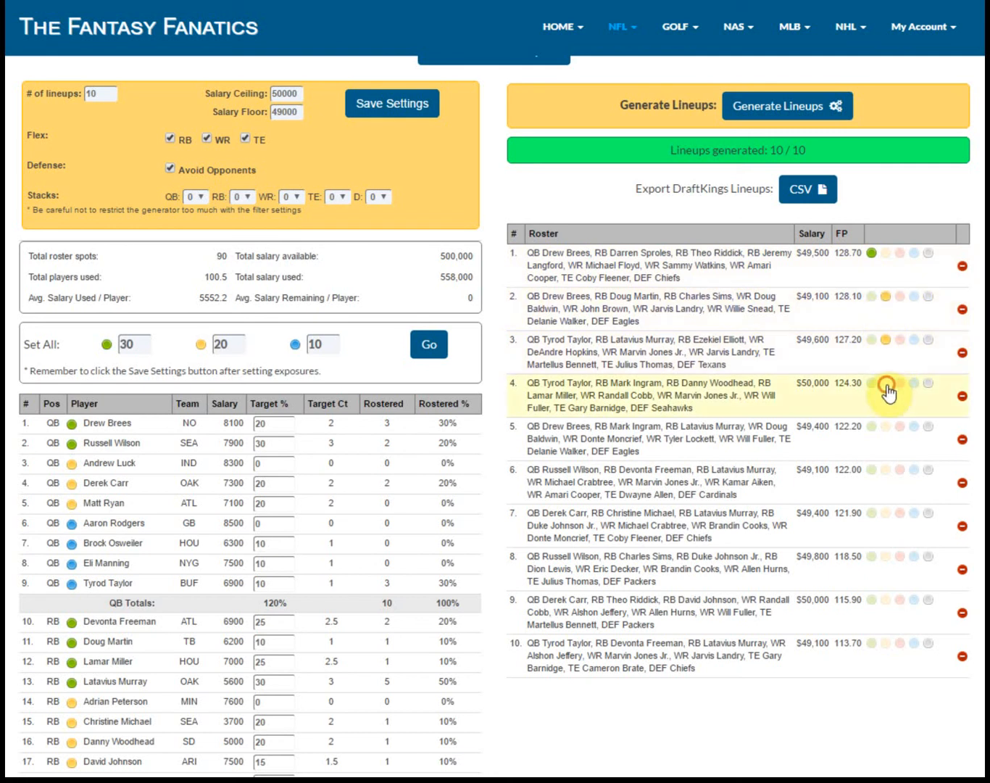
left_click(914, 426)
left_click(914, 470)
left_click(914, 513)
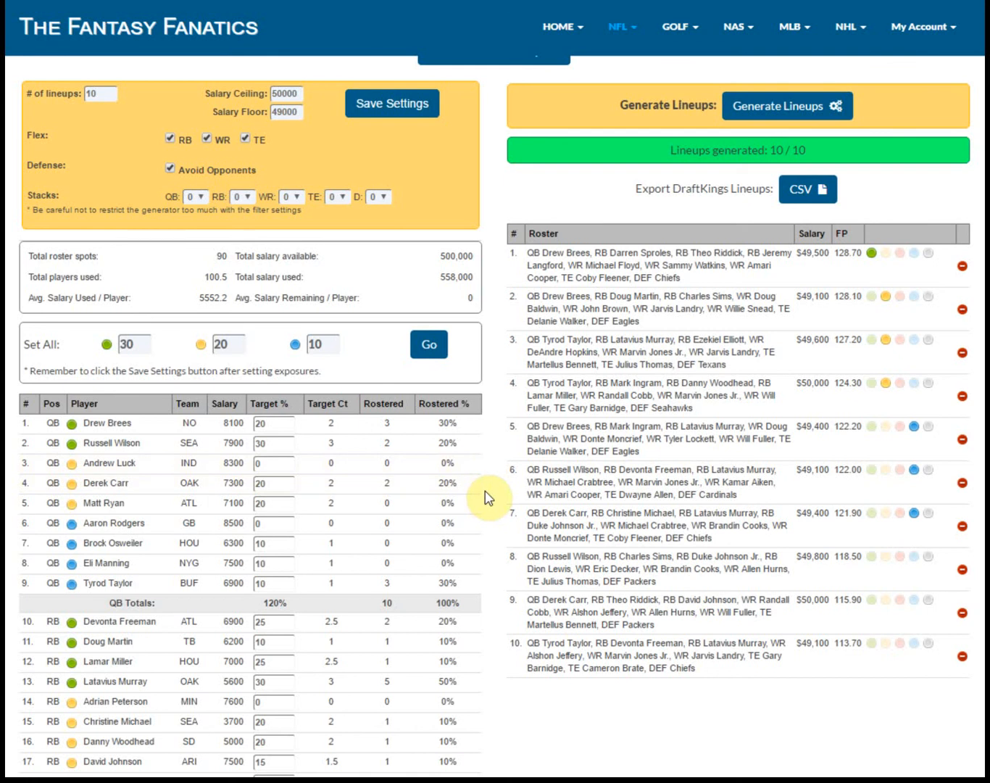
- Set the stack filters to 1 QB and 1 WR and save the generator settings
scroll(487, 498, "up", 3)
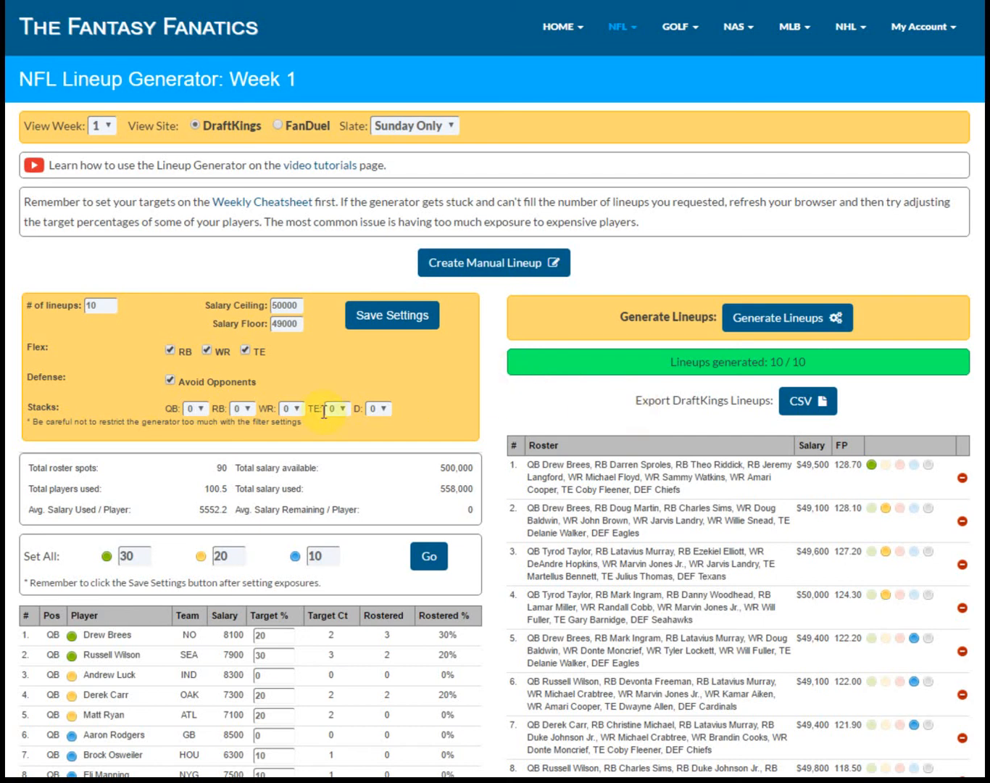
left_click(197, 408)
left_click(199, 432)
left_click(290, 409)
left_click(292, 431)
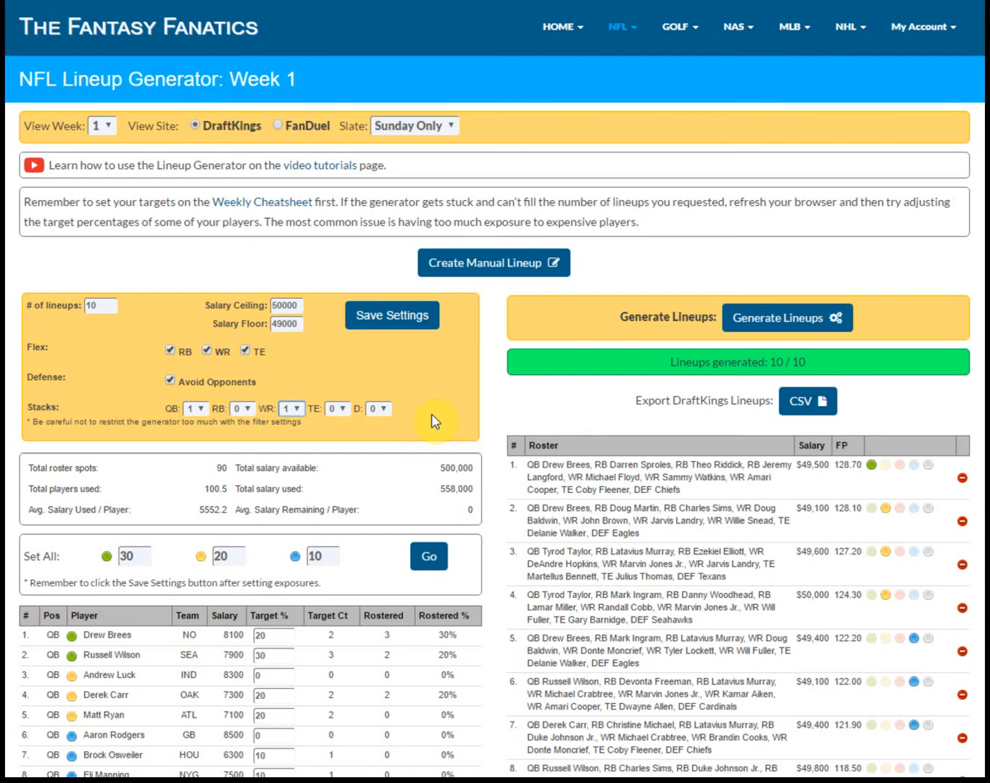
left_click(386, 317)
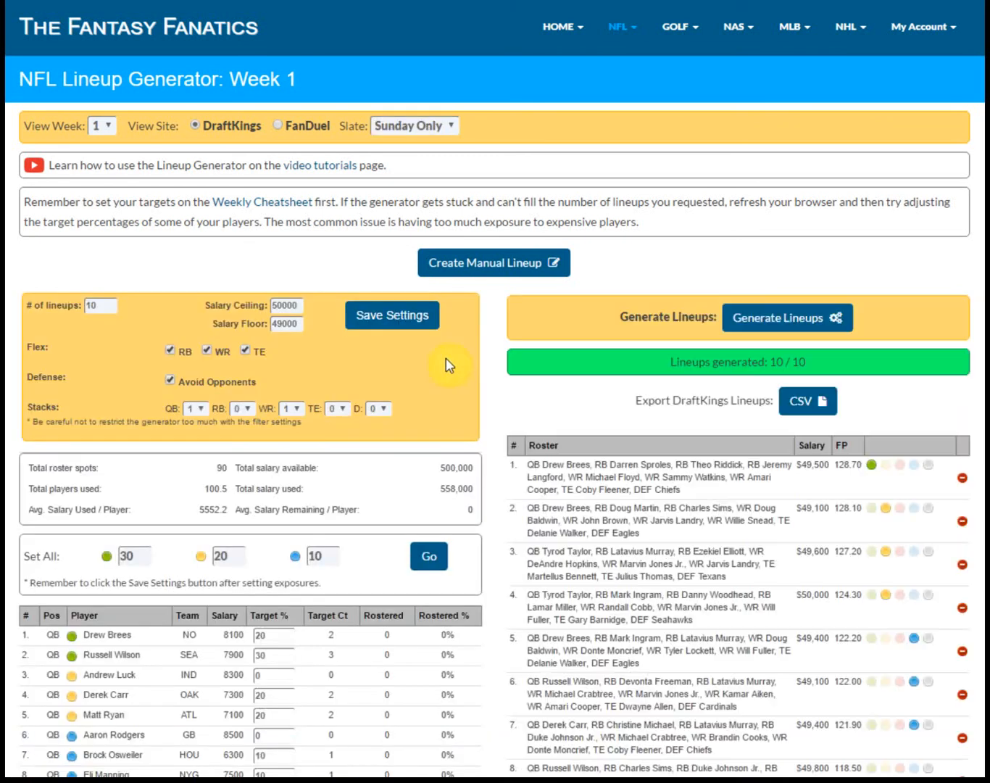
- Generate lineups again with the stack filter, keeping the color-marked lineups and replacing unmarked lineups 8 to 10
scroll(537, 375, "down", 2)
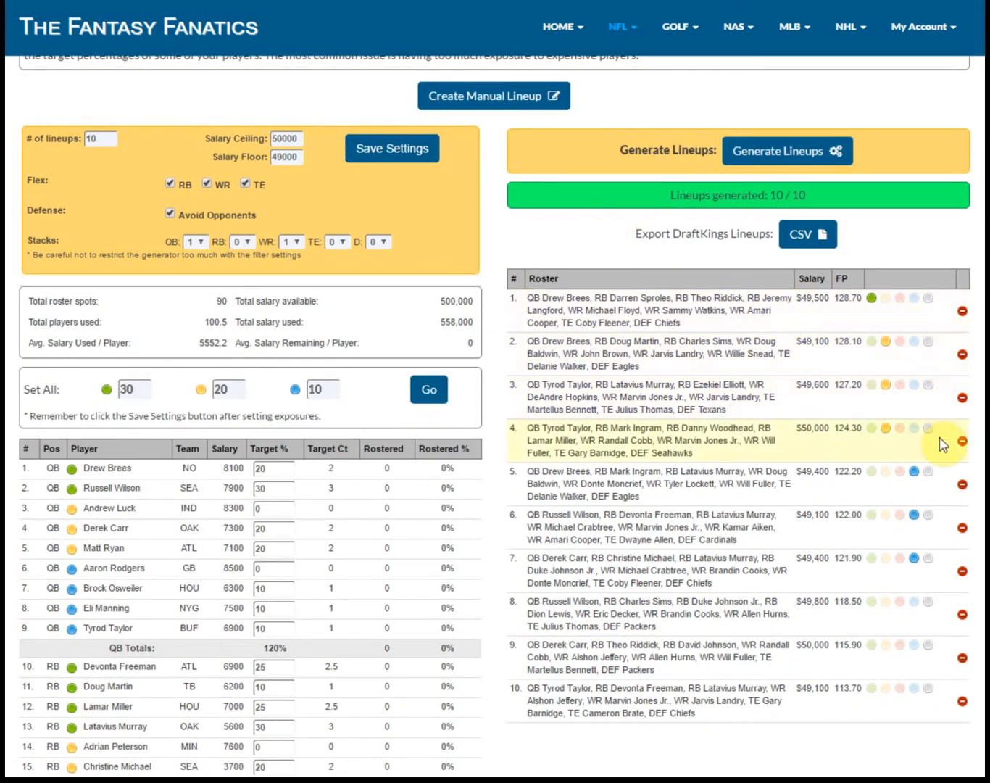
left_click(912, 559)
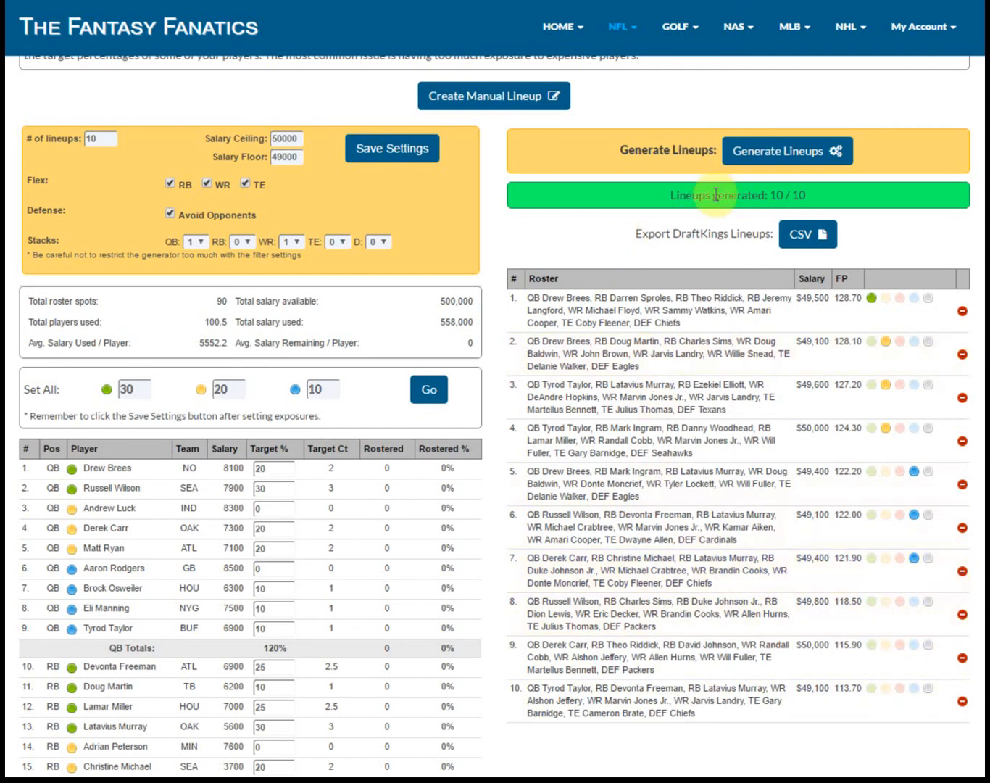
left_click(771, 155)
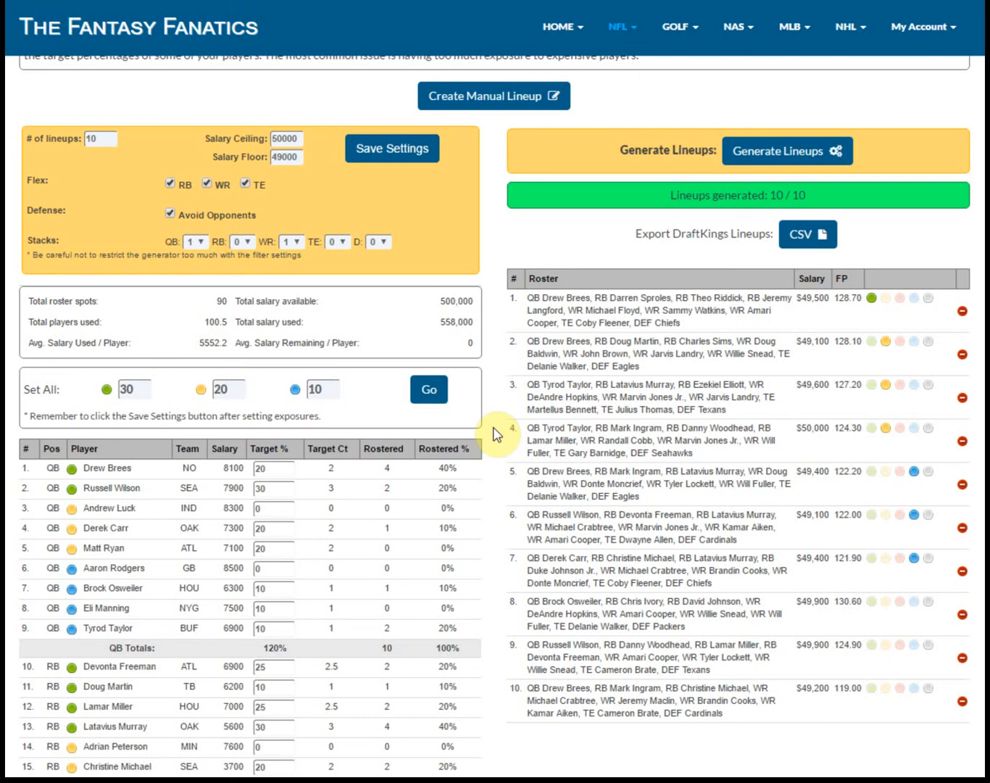
scroll(492, 415, "up", 2)
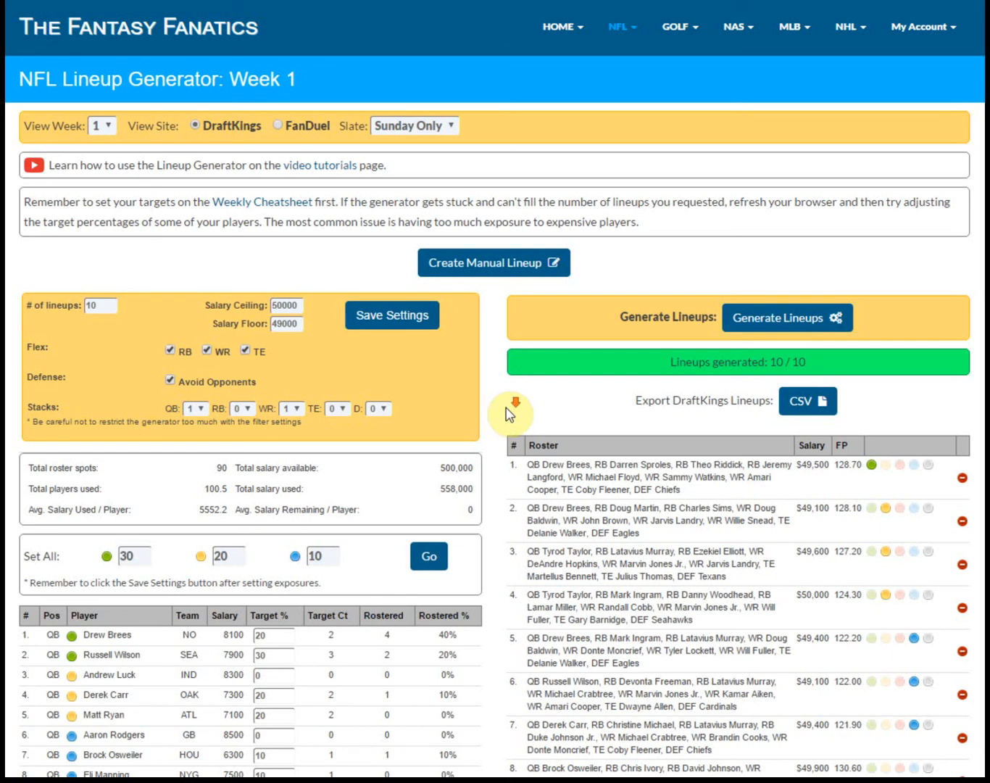
scroll(515, 404, "down", 1)
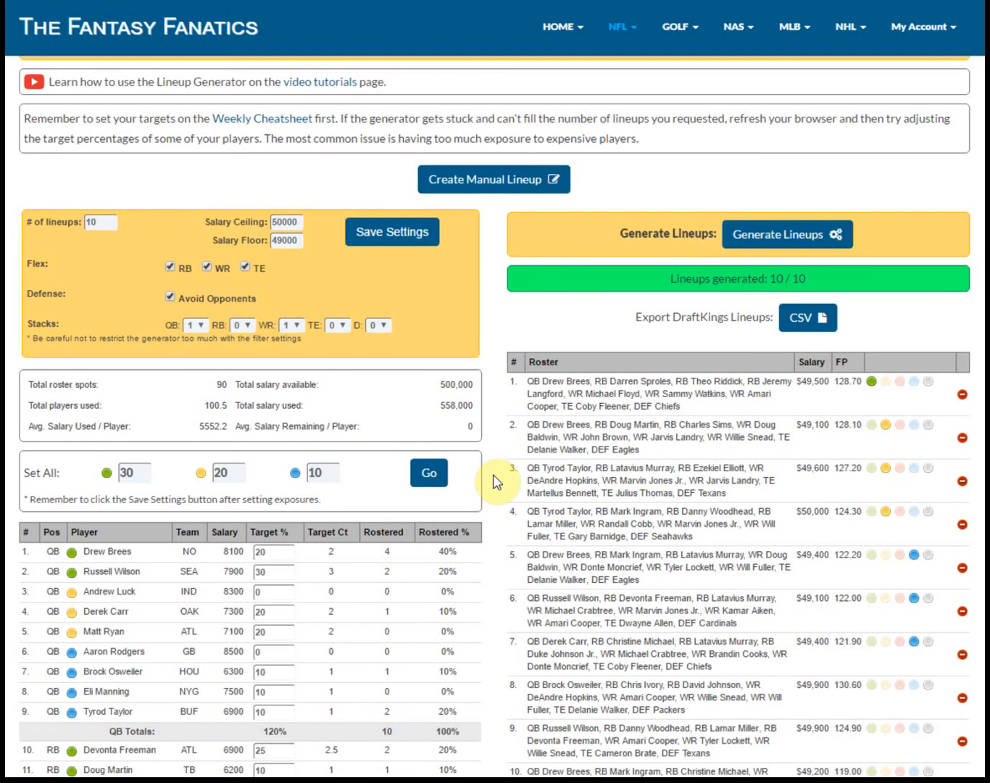
scroll(498, 419, "down", 1)
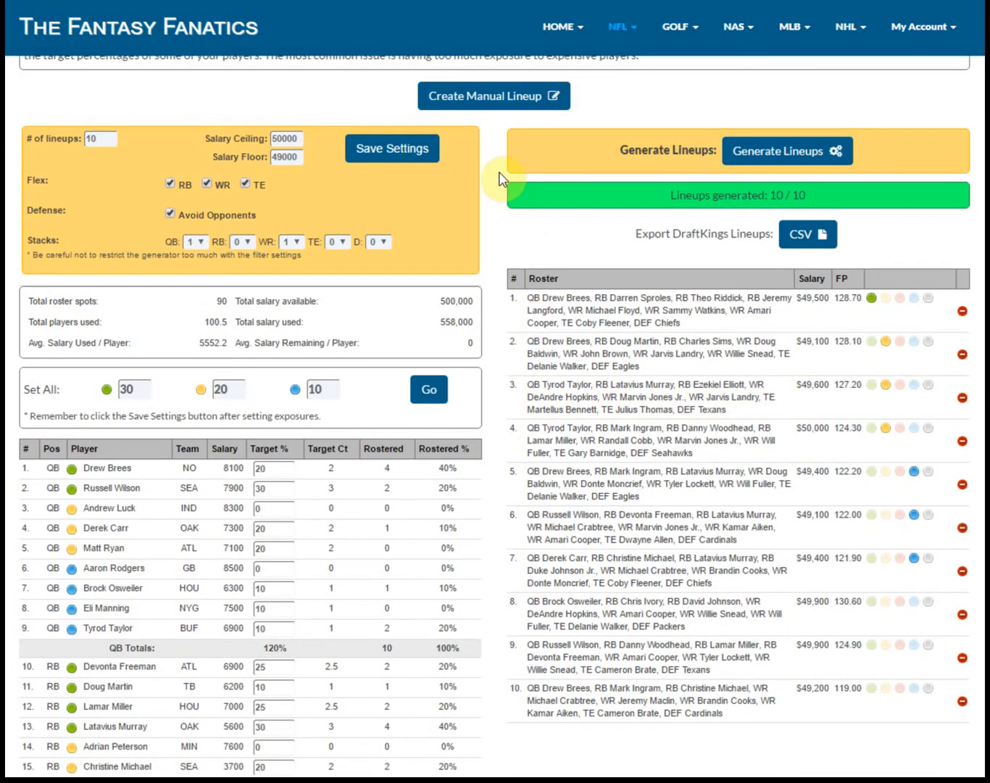